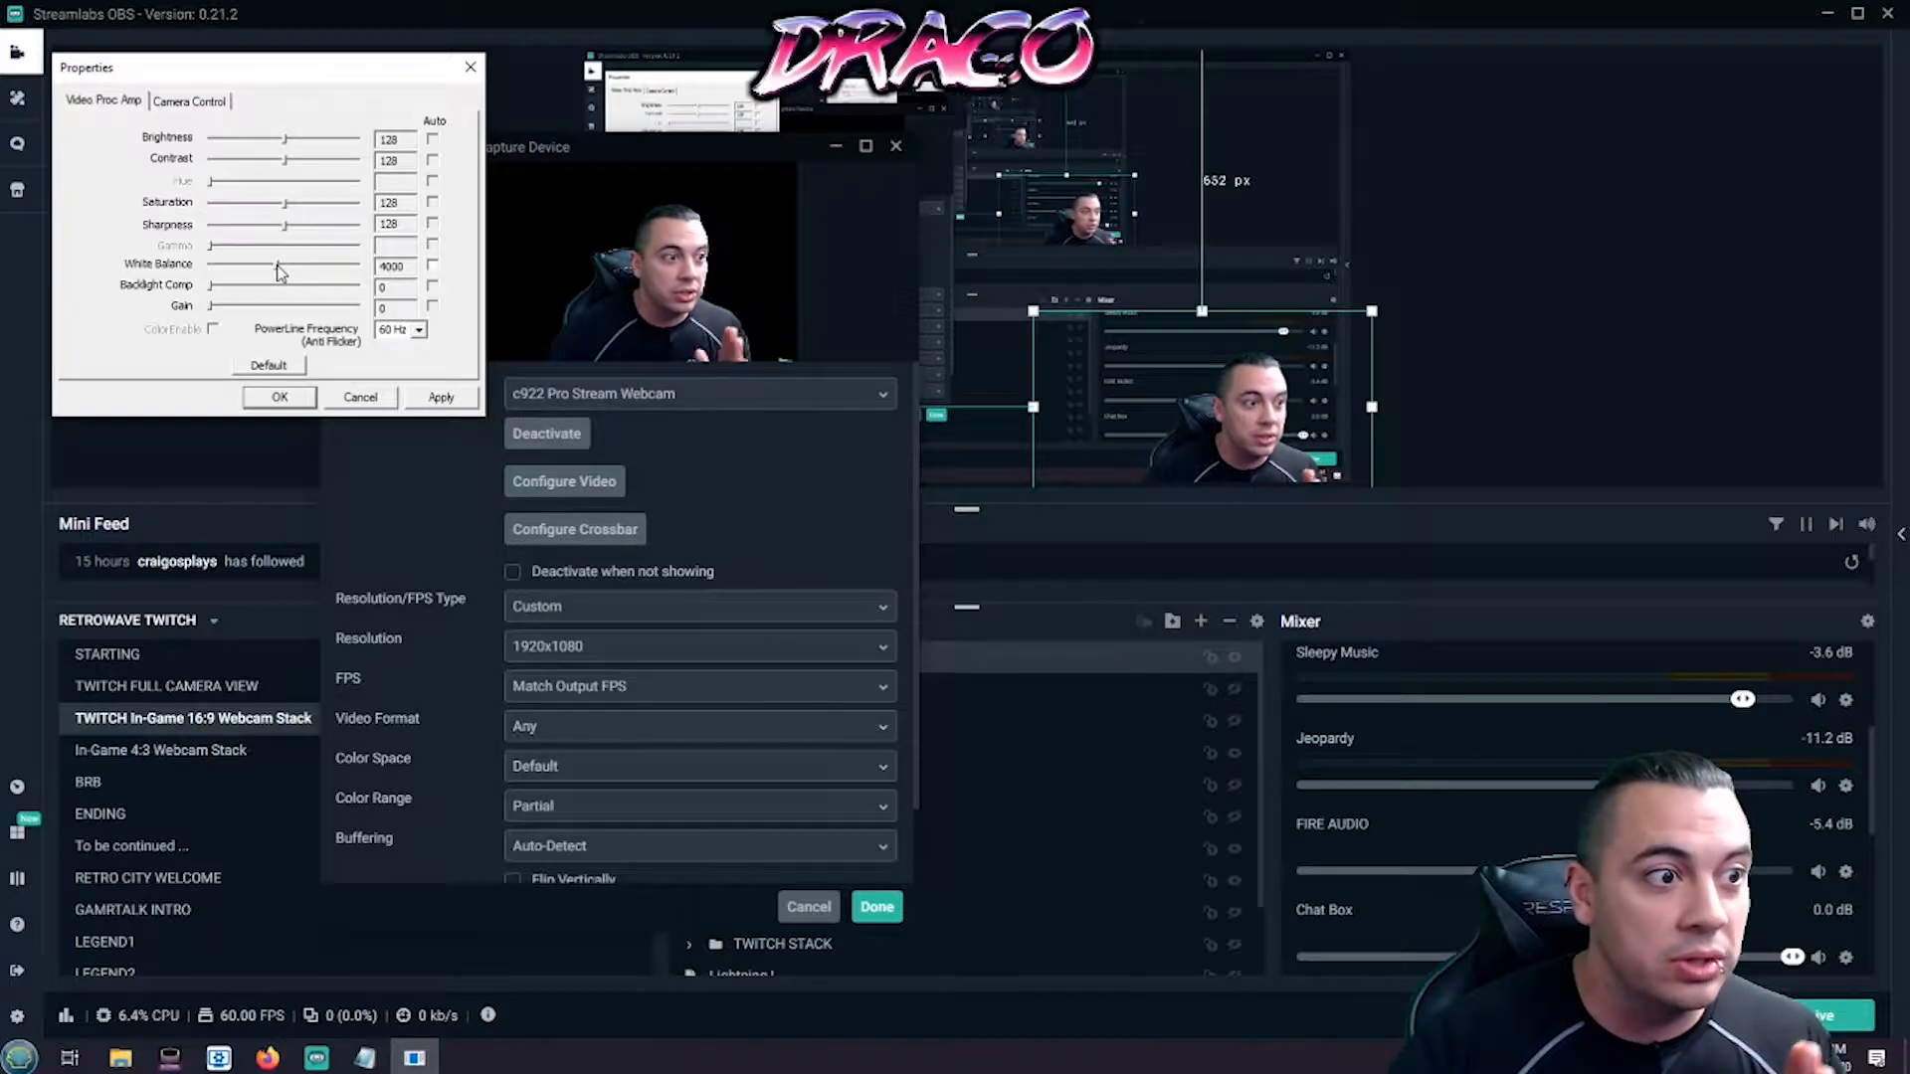
Turn off automatic exposure in the c922 webcam's camera control properties and accept the change.
{"action": "left_click", "coordinate": [212, 103]}
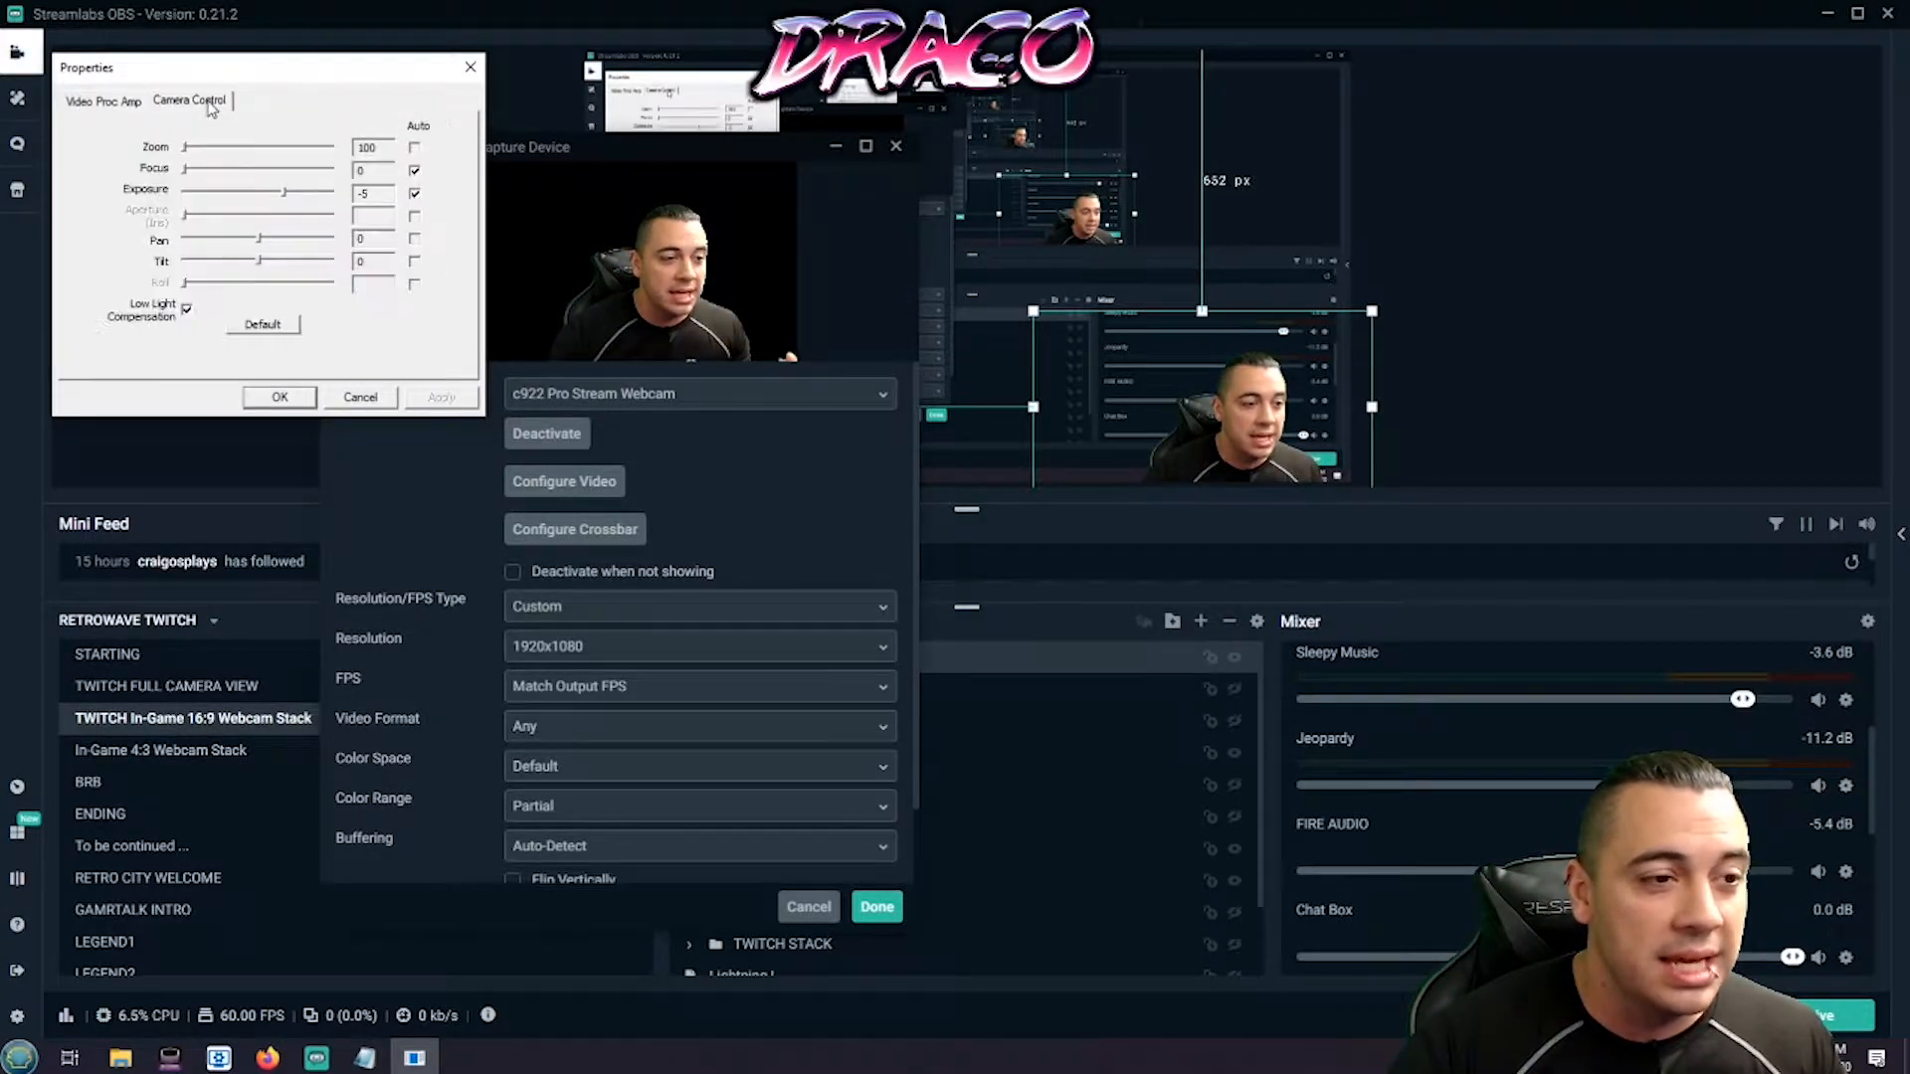
{"action": "left_click", "coordinate": [414, 195]}
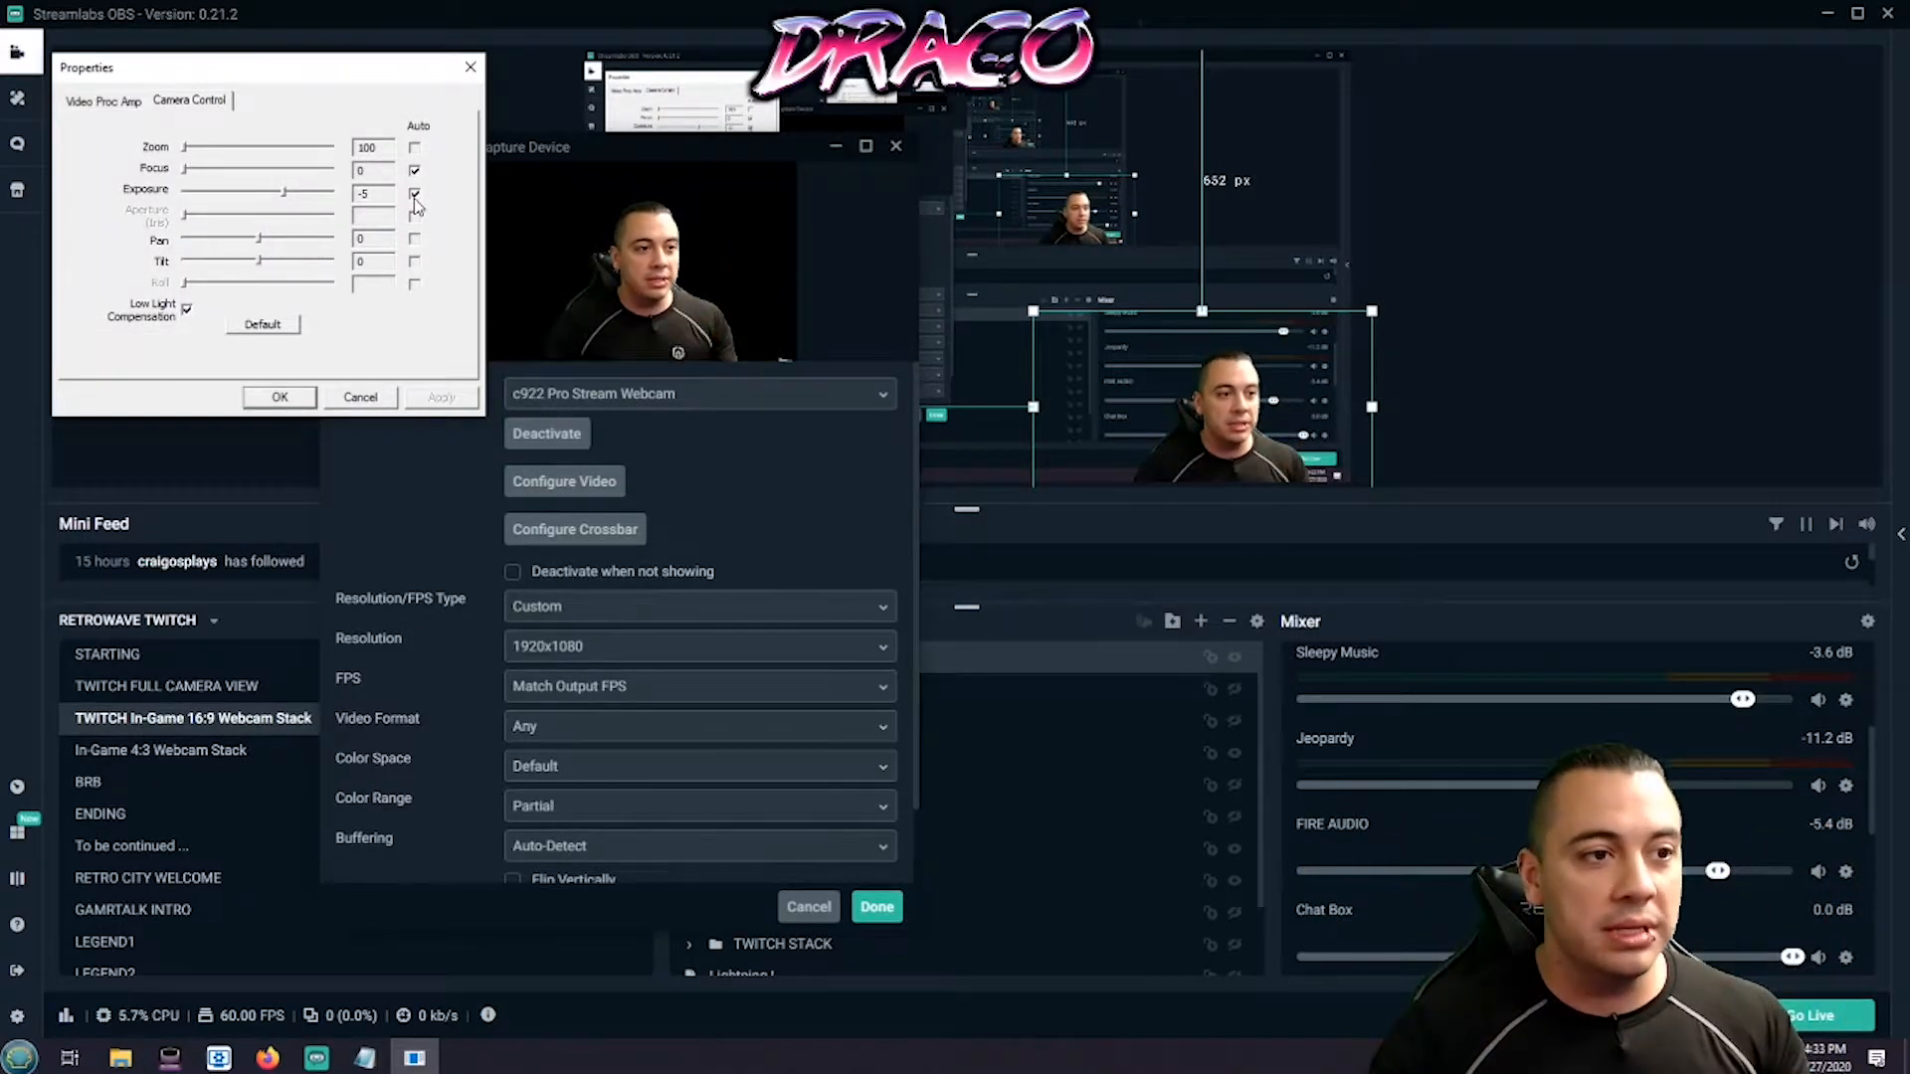
{"action": "left_click", "coordinate": [281, 398]}
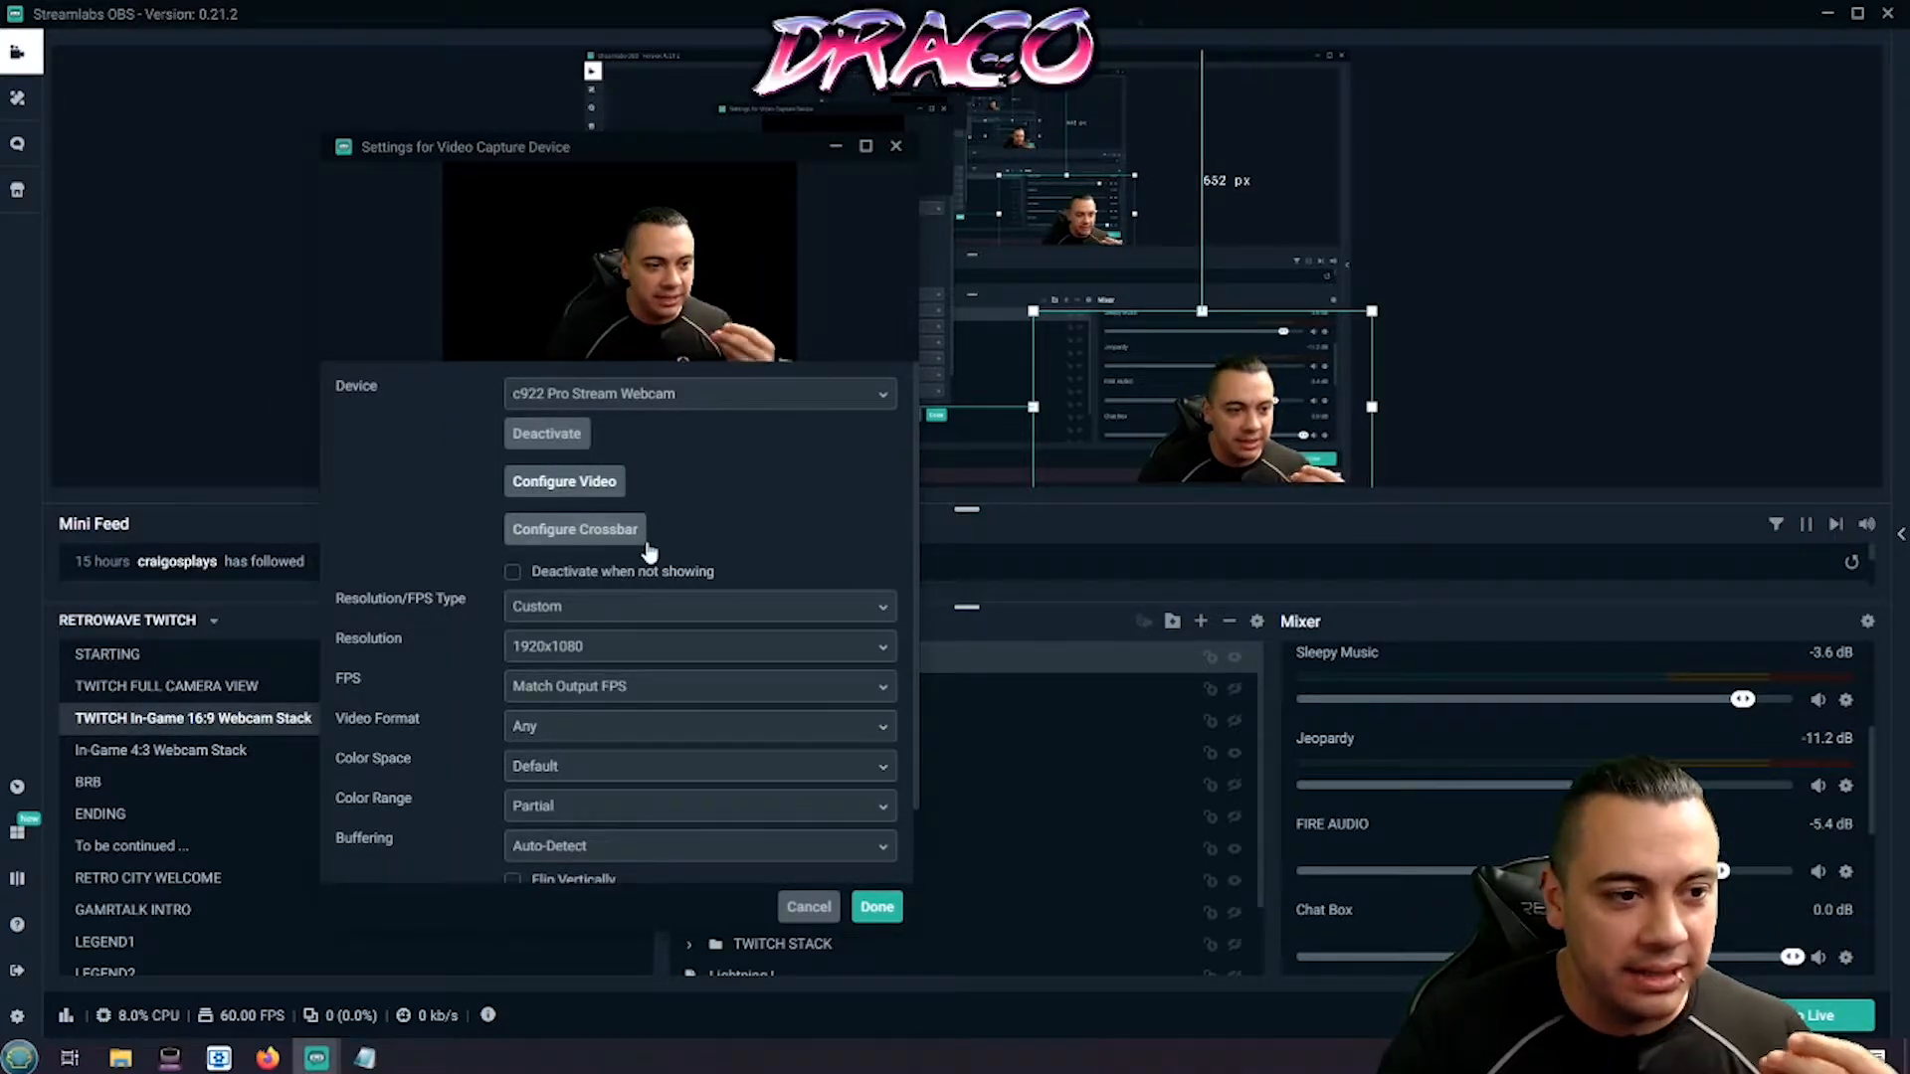
Reopen the webcam's video configuration and apply a white balance of 4970.
{"action": "left_click", "coordinate": [597, 481]}
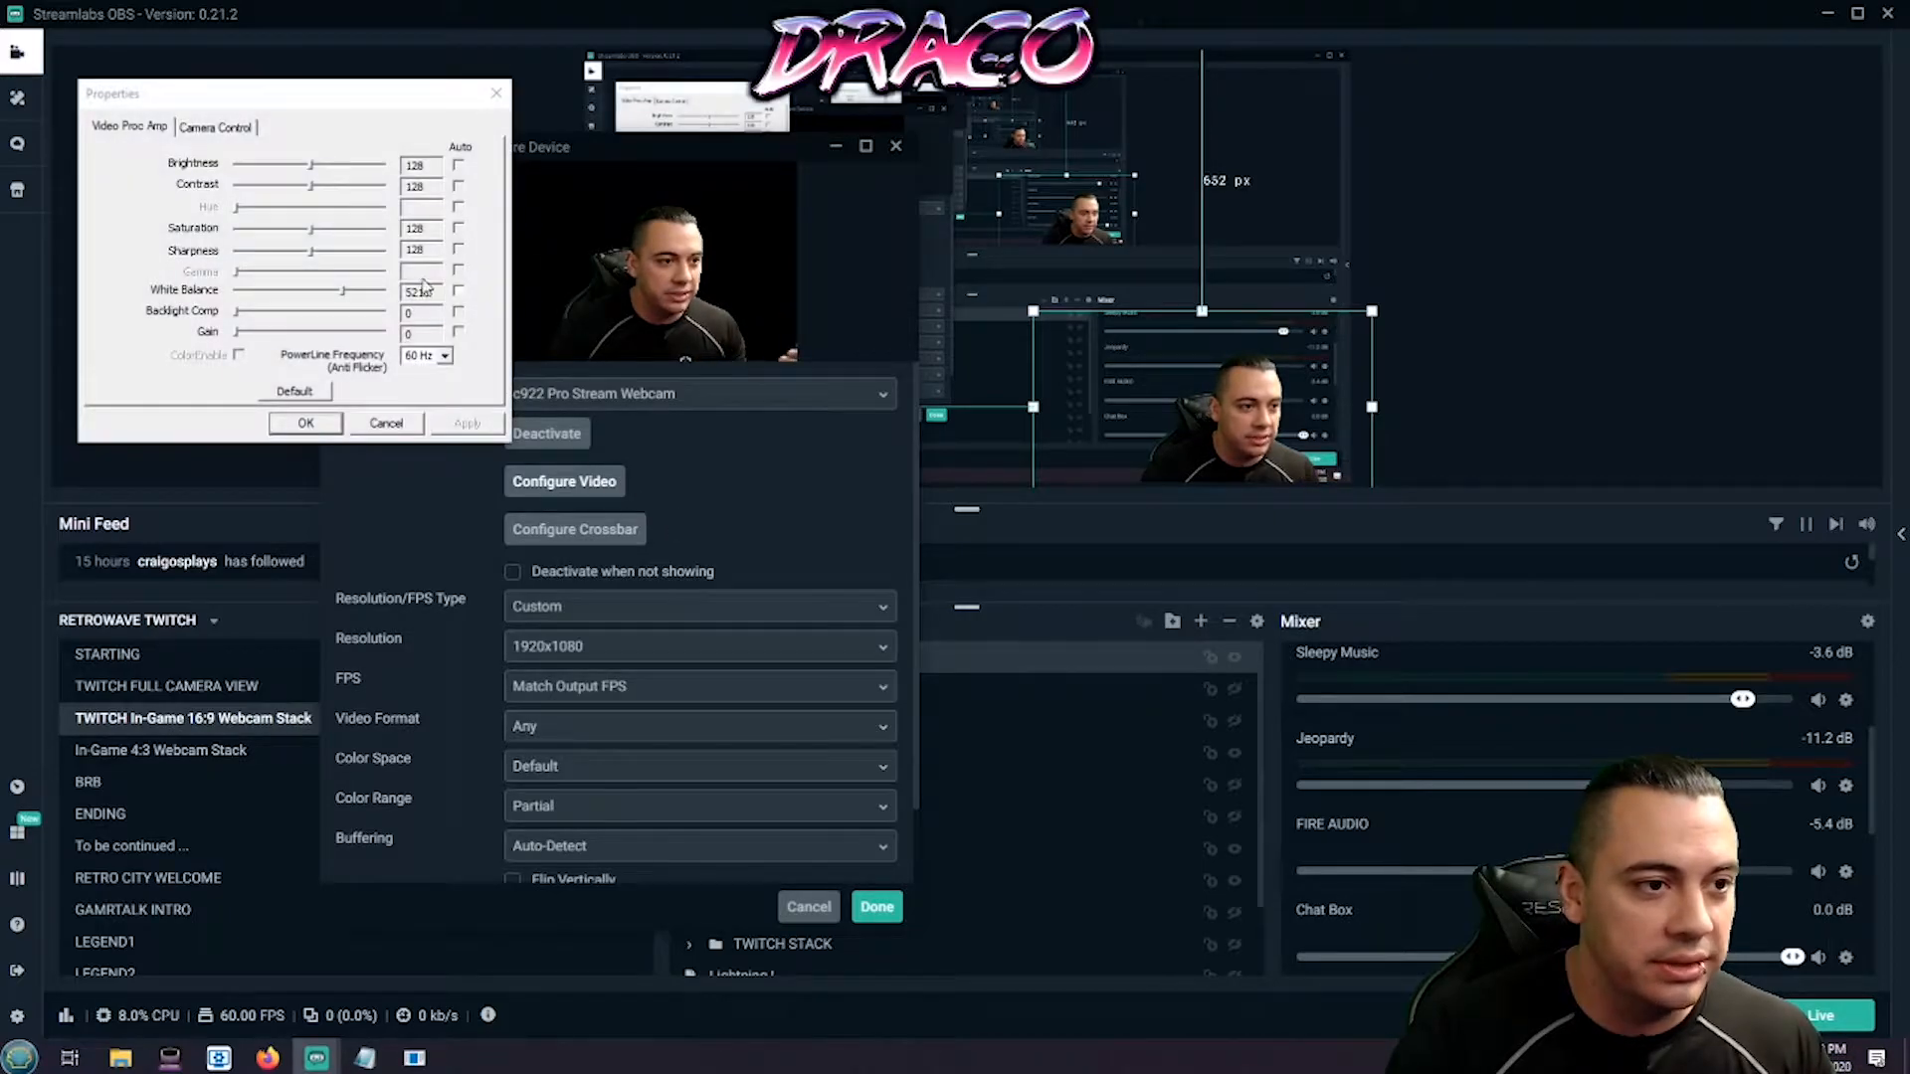
{"action": "left_click_drag", "start_coordinate": [348, 296], "coordinate": [342, 296]}
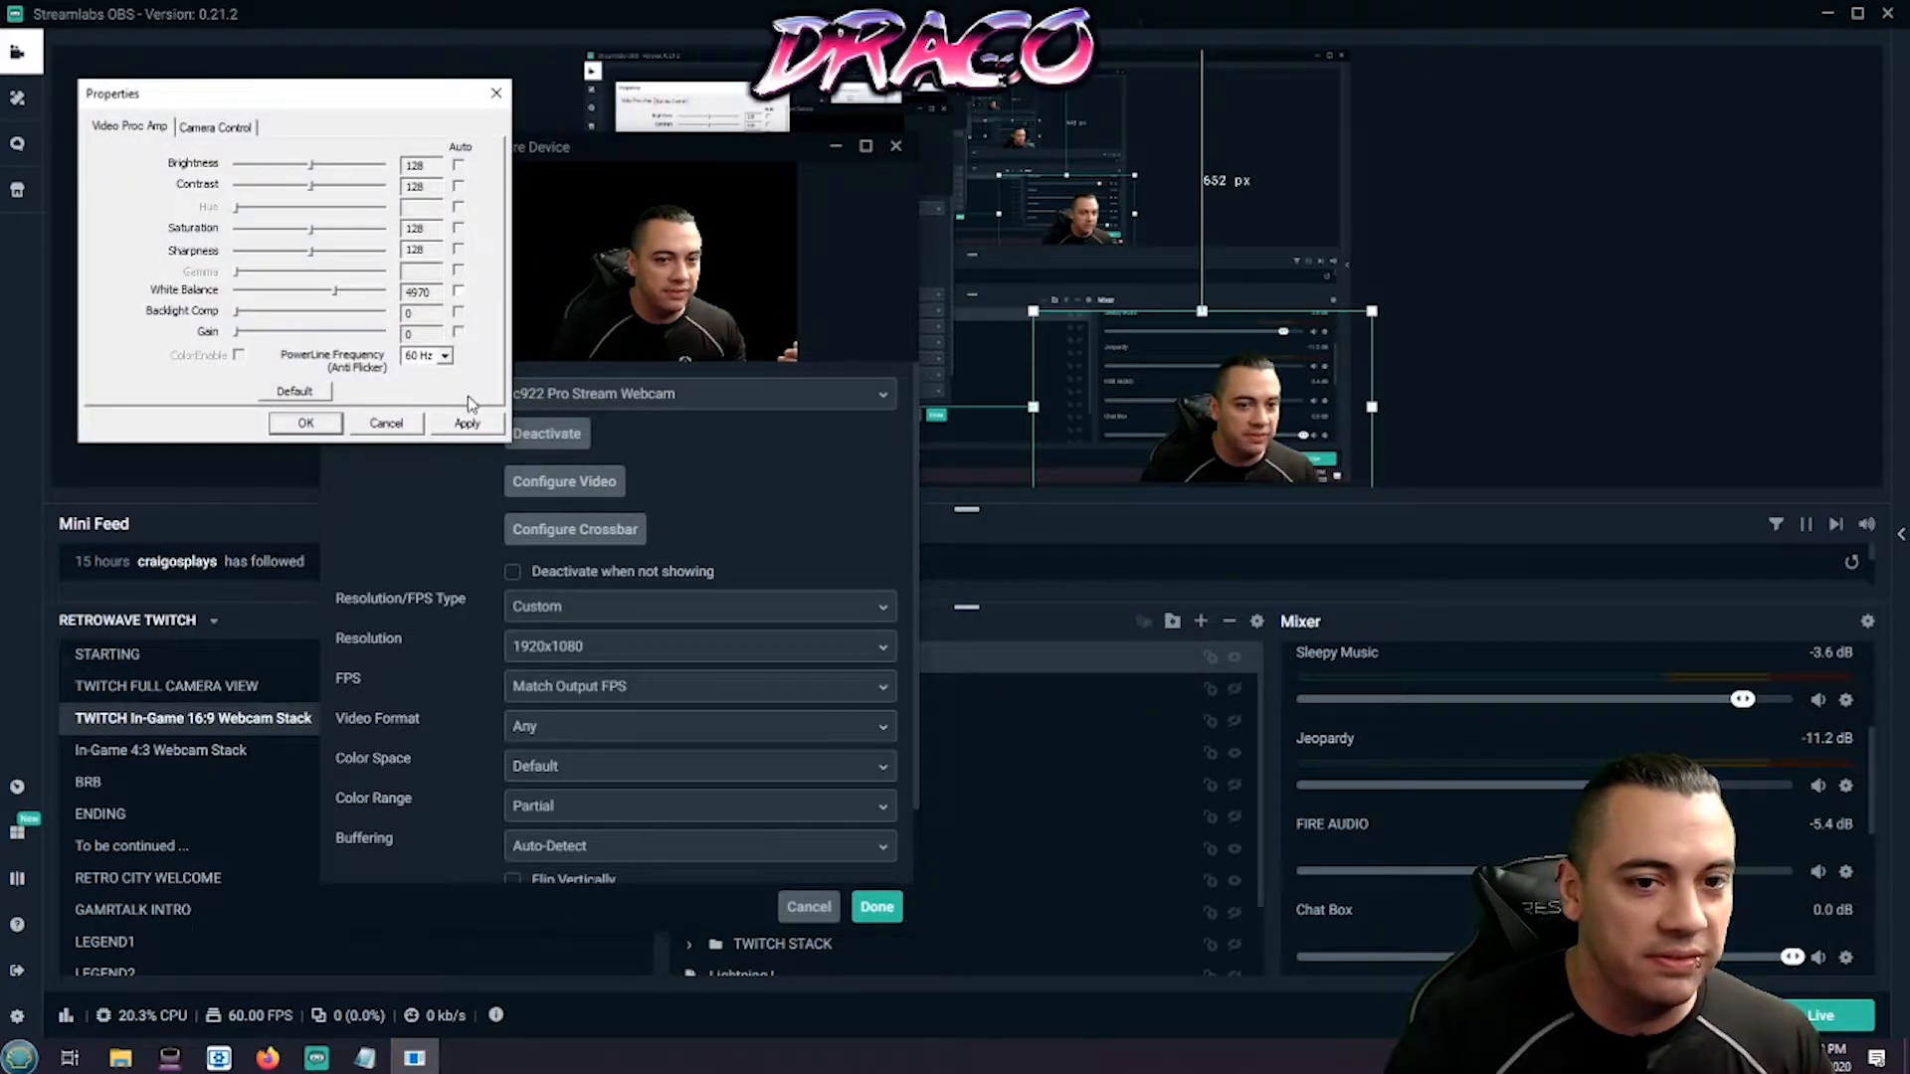
{"action": "left_click", "coordinate": [465, 424]}
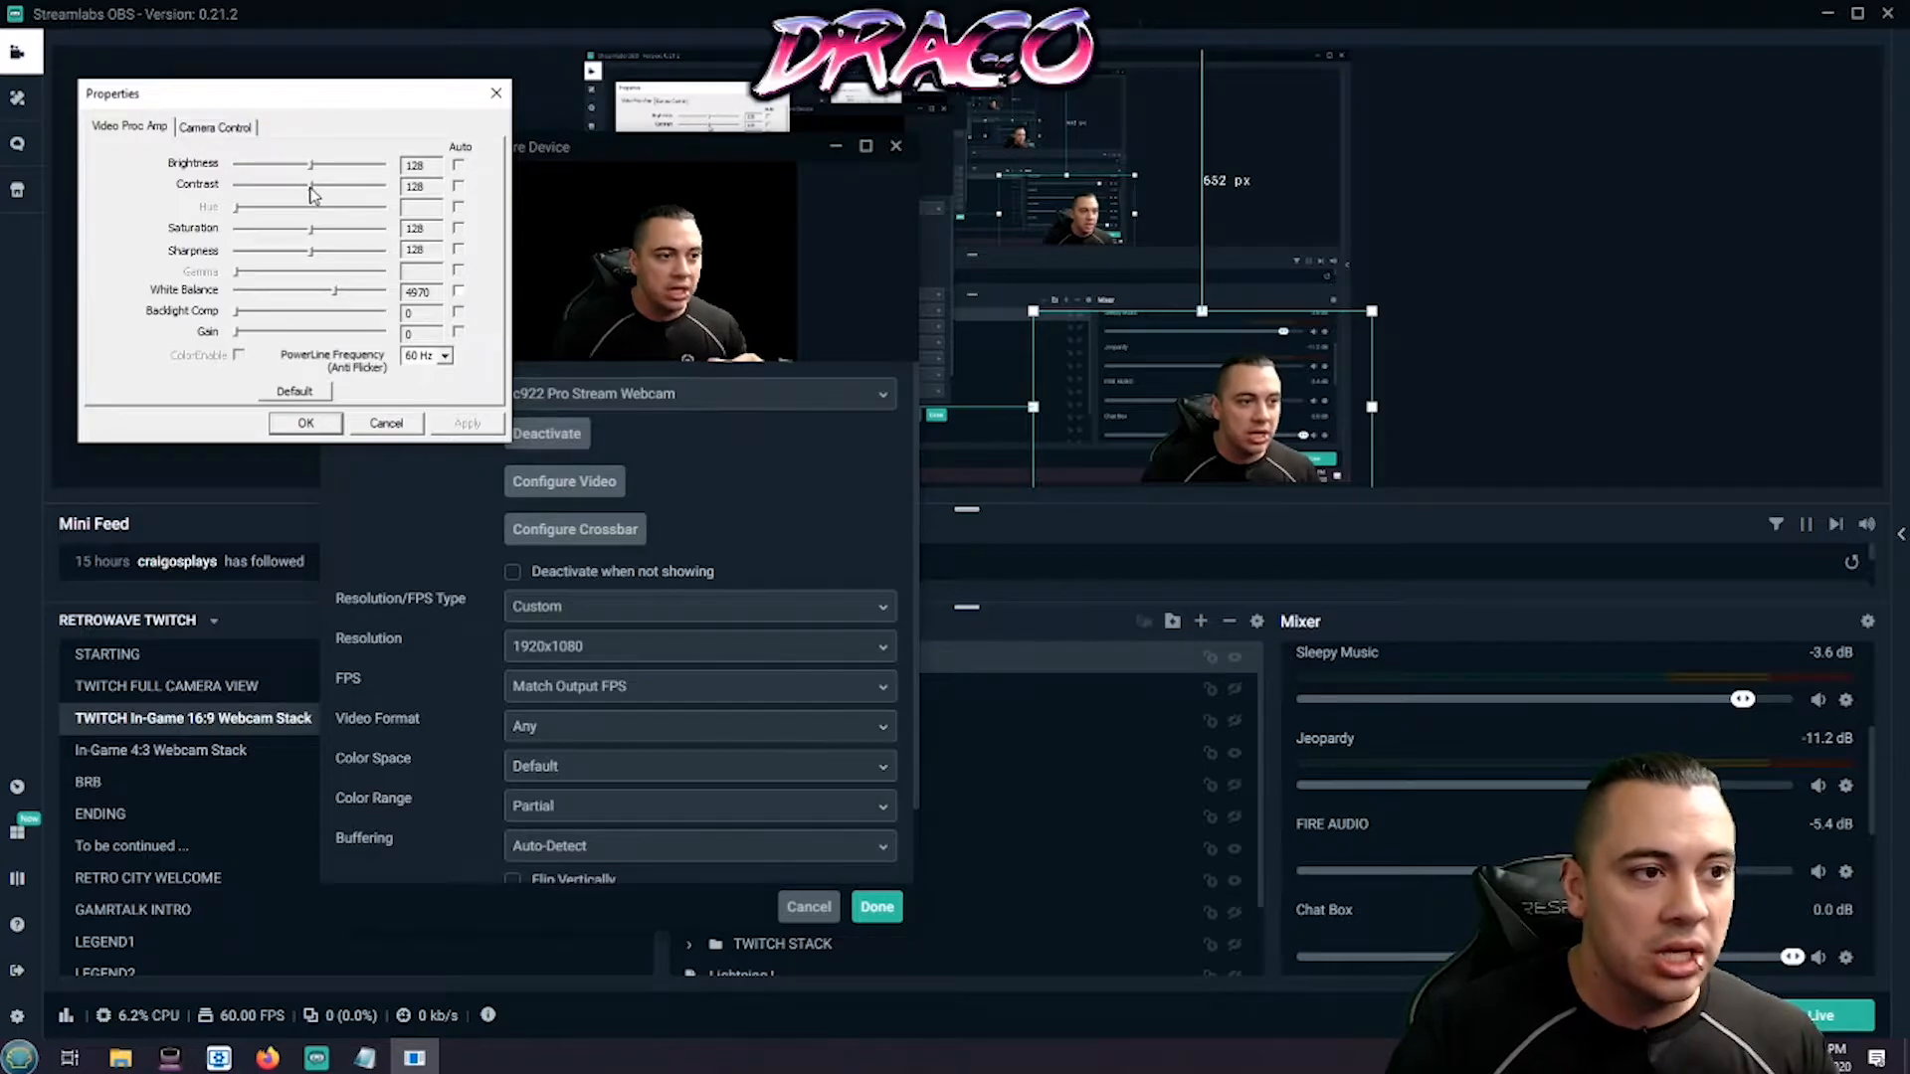
Try different contrast and brightness levels on the webcam picture, returning both to 128.
{"action": "mouse_move", "coordinate": [321, 192]}
{"action": "left_mouse_down"}
{"action": "mouse_move", "coordinate": [350, 187]}
{"action": "mouse_move", "coordinate": [303, 193]}
{"action": "mouse_move", "coordinate": [352, 199]}
{"action": "left_mouse_up"}
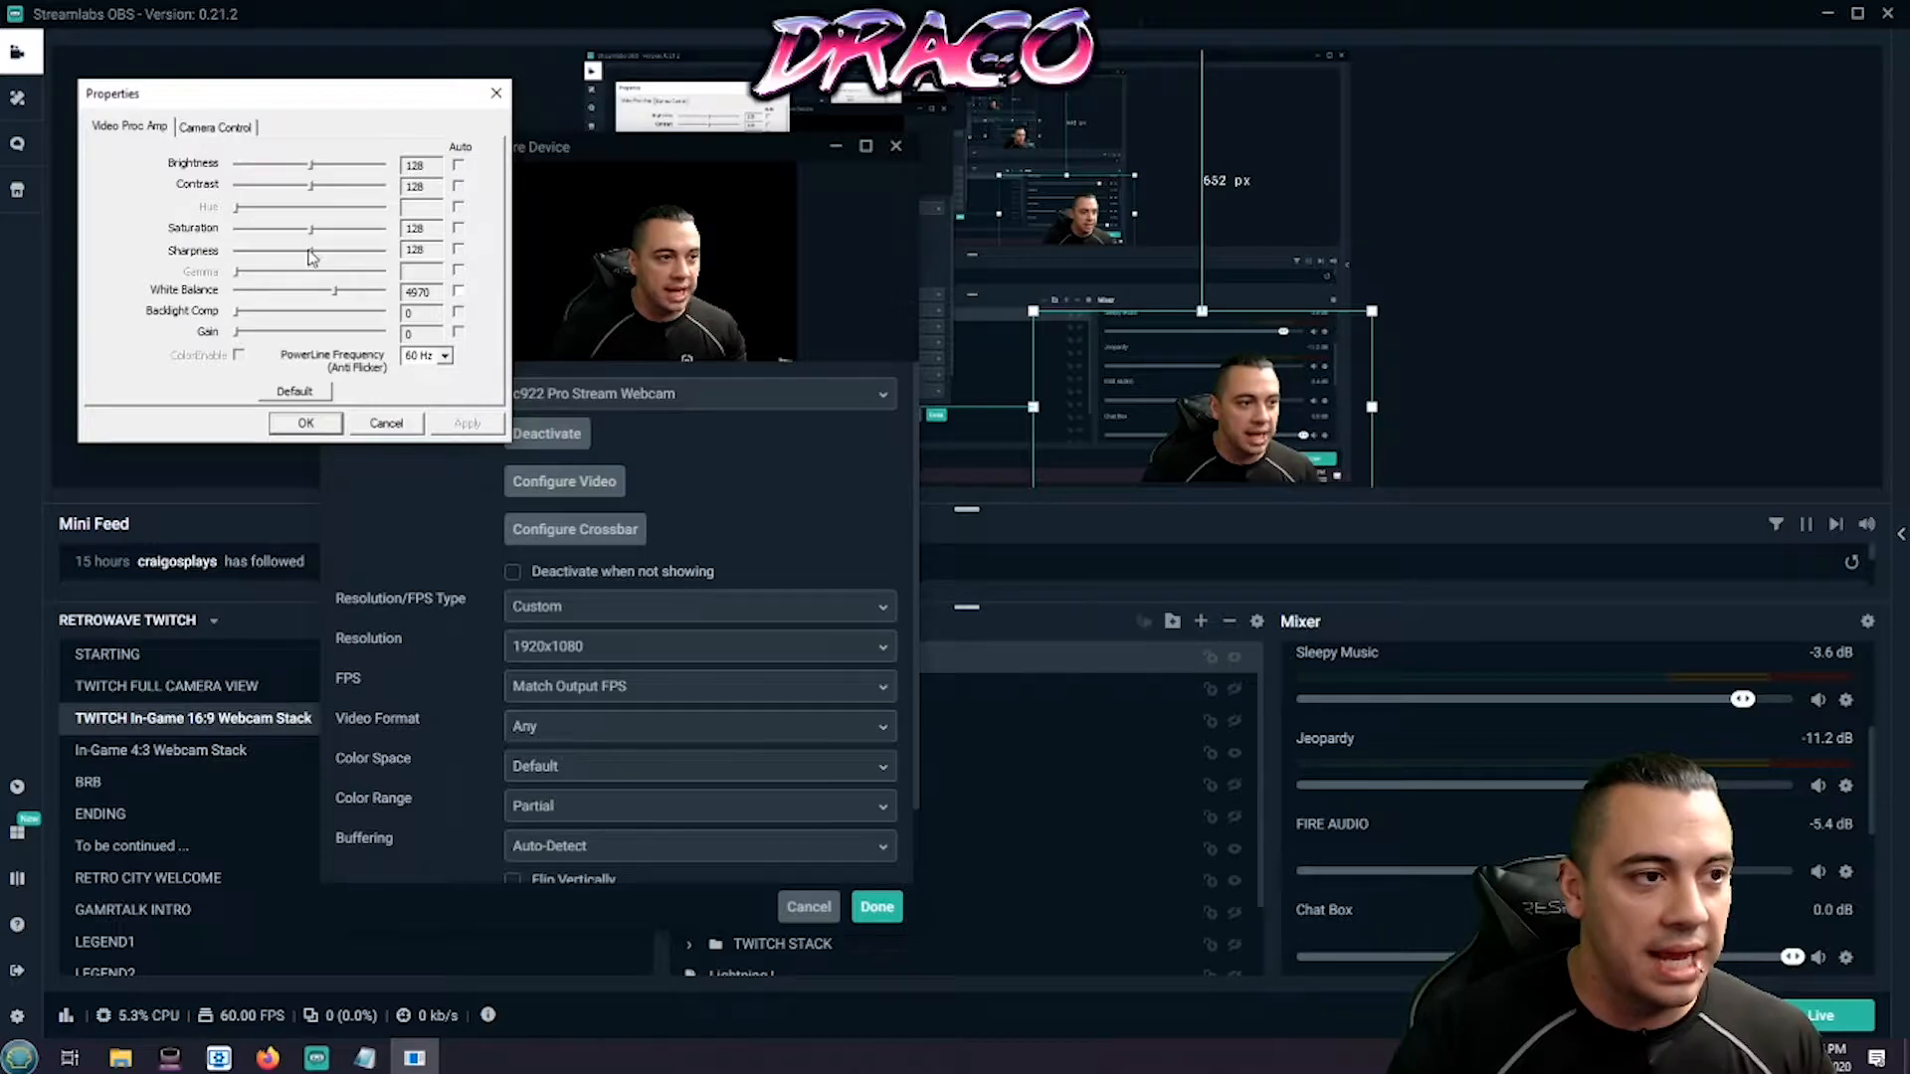
{"action": "left_click", "coordinate": [332, 165]}
{"action": "left_click_drag", "start_coordinate": [339, 166], "coordinate": [314, 173]}
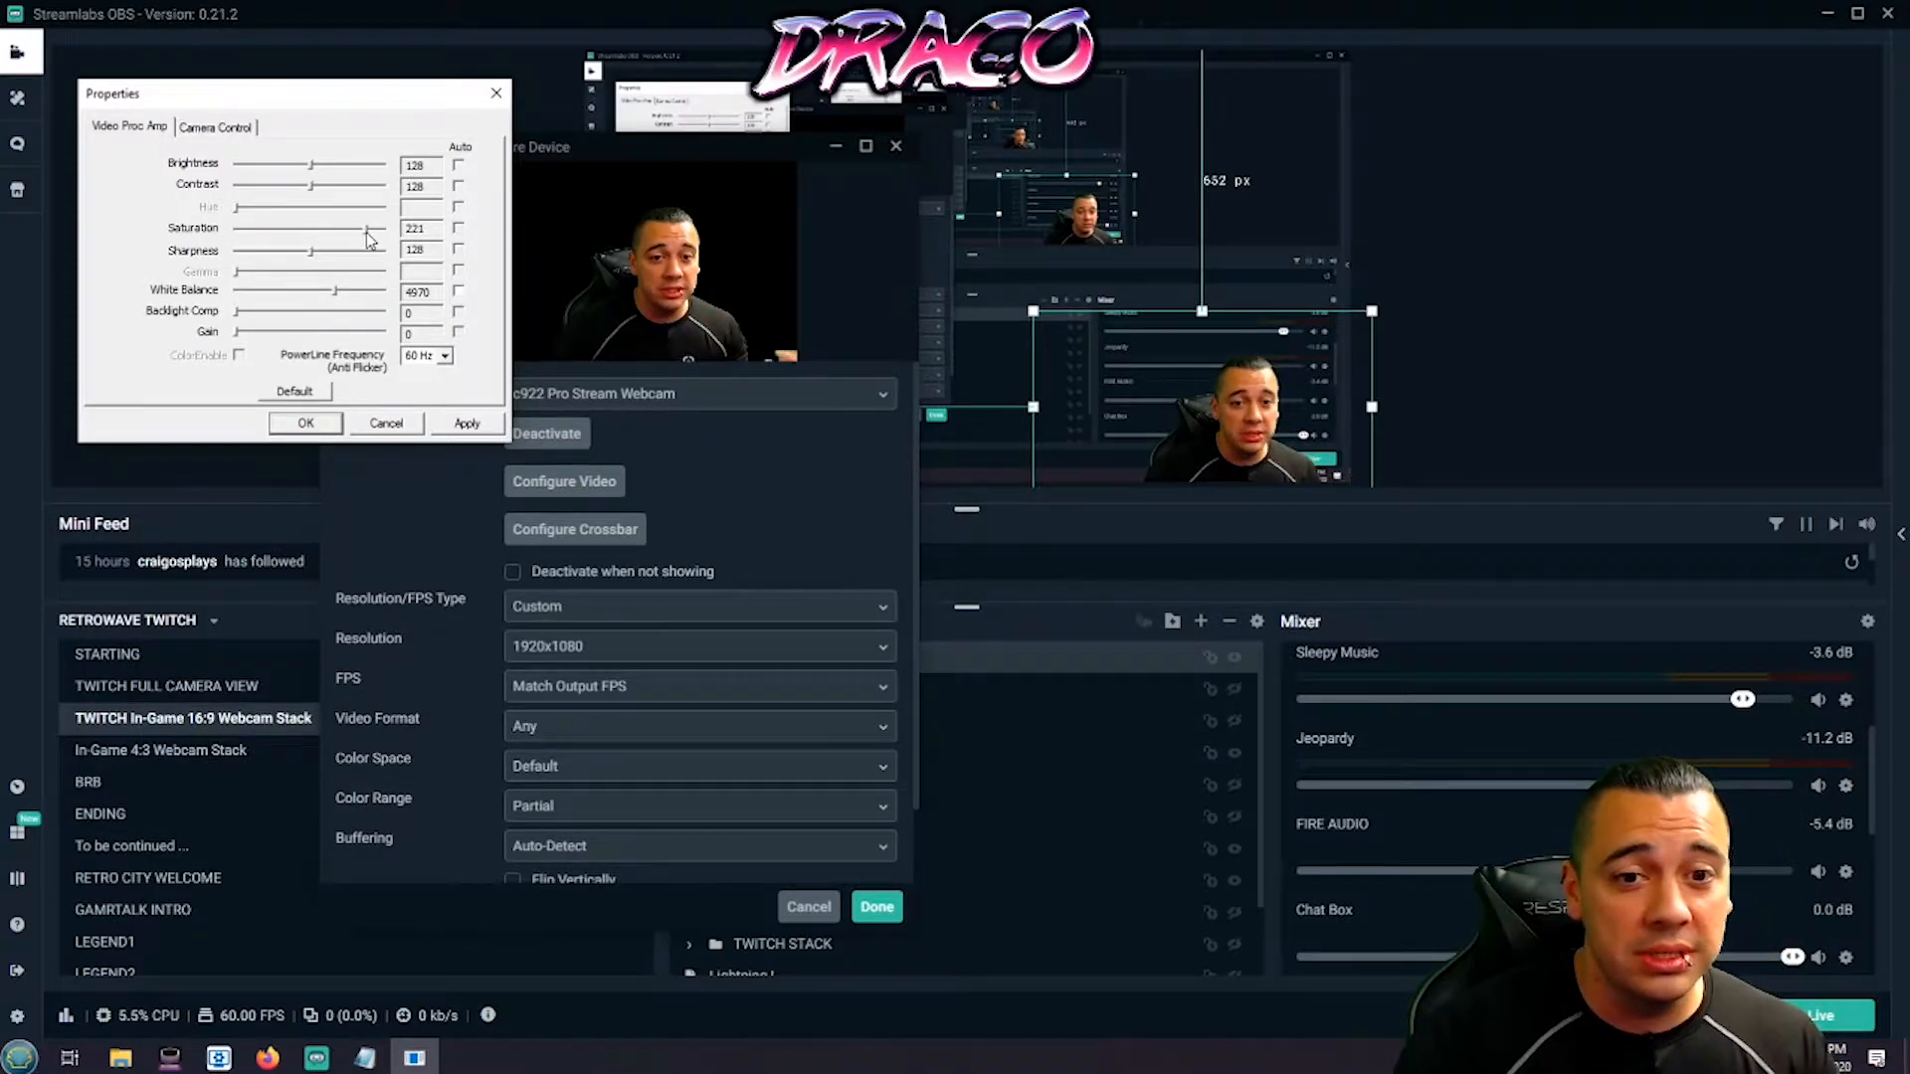
Set the webcam's saturation to 131 and confirm the video properties and the capture device settings.
{"action": "left_click_drag", "start_coordinate": [275, 232], "coordinate": [327, 237]}
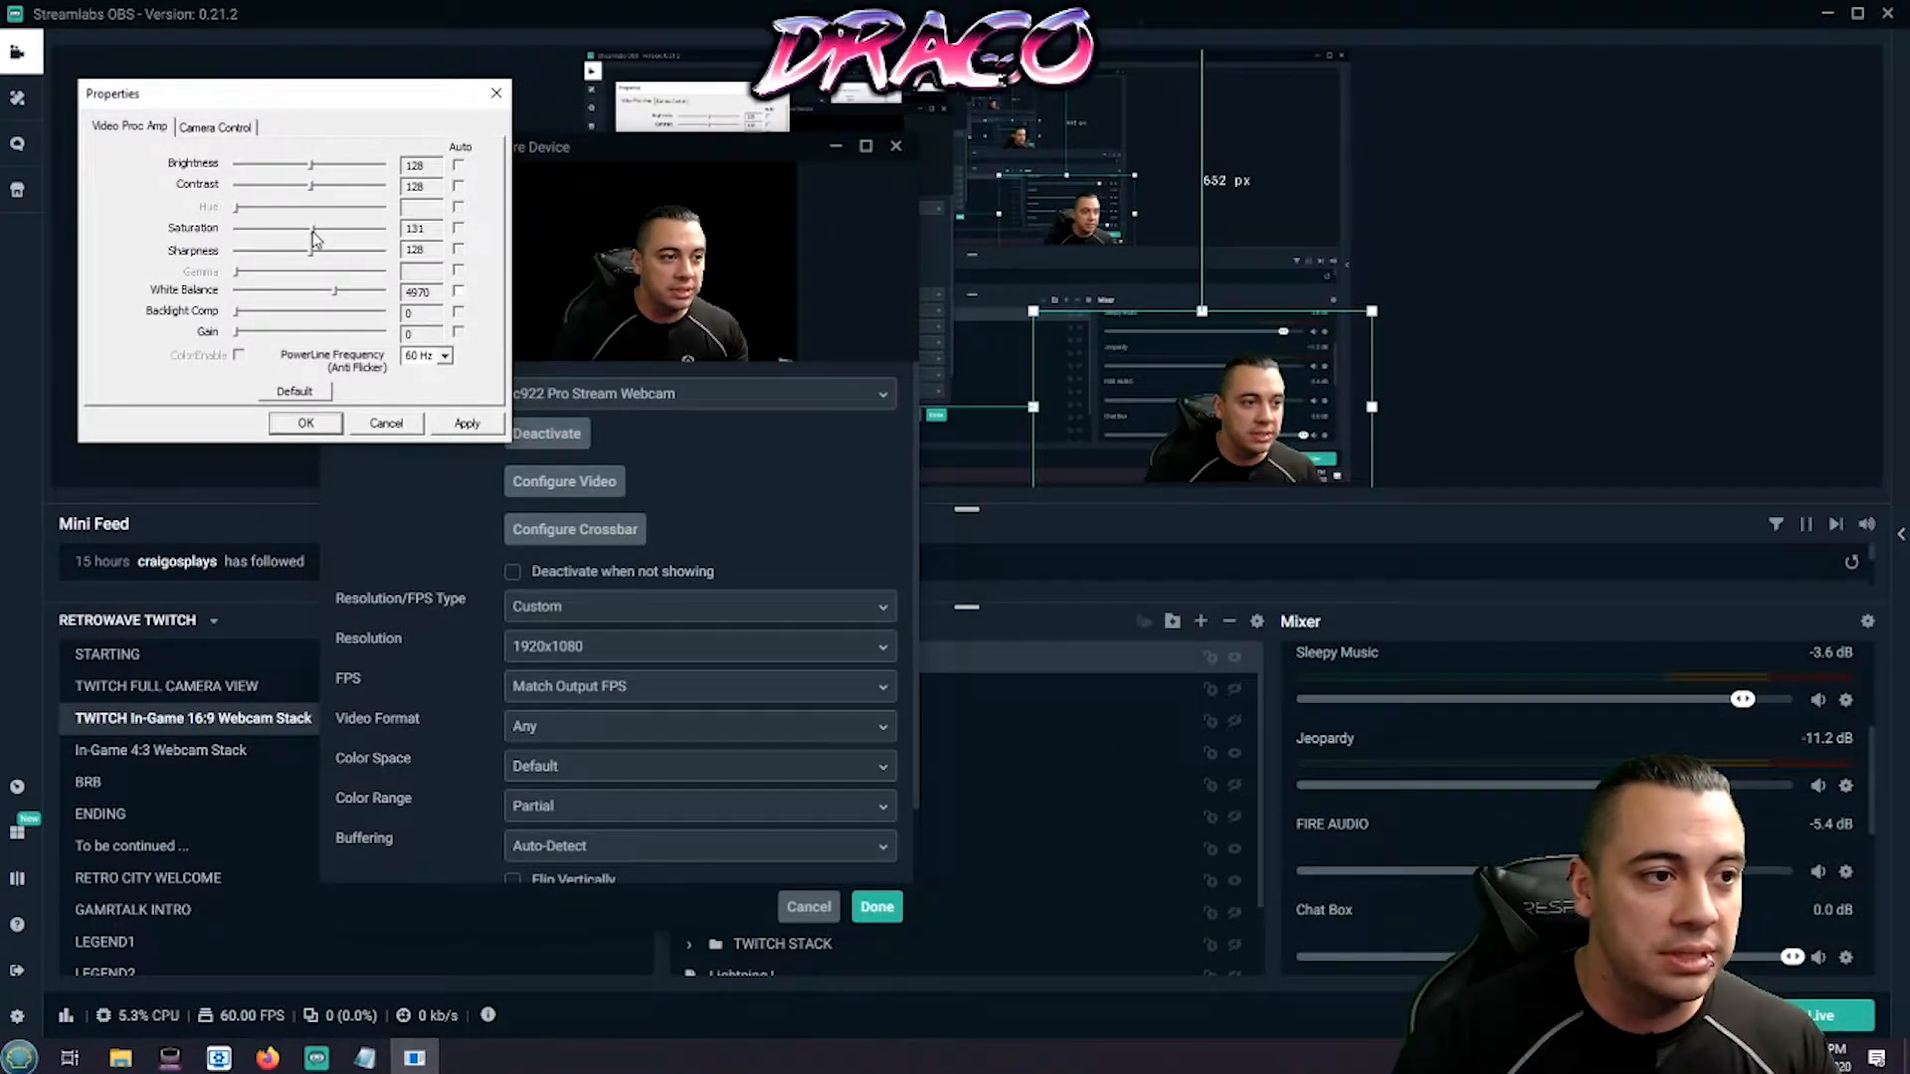
{"action": "left_click", "coordinate": [306, 424]}
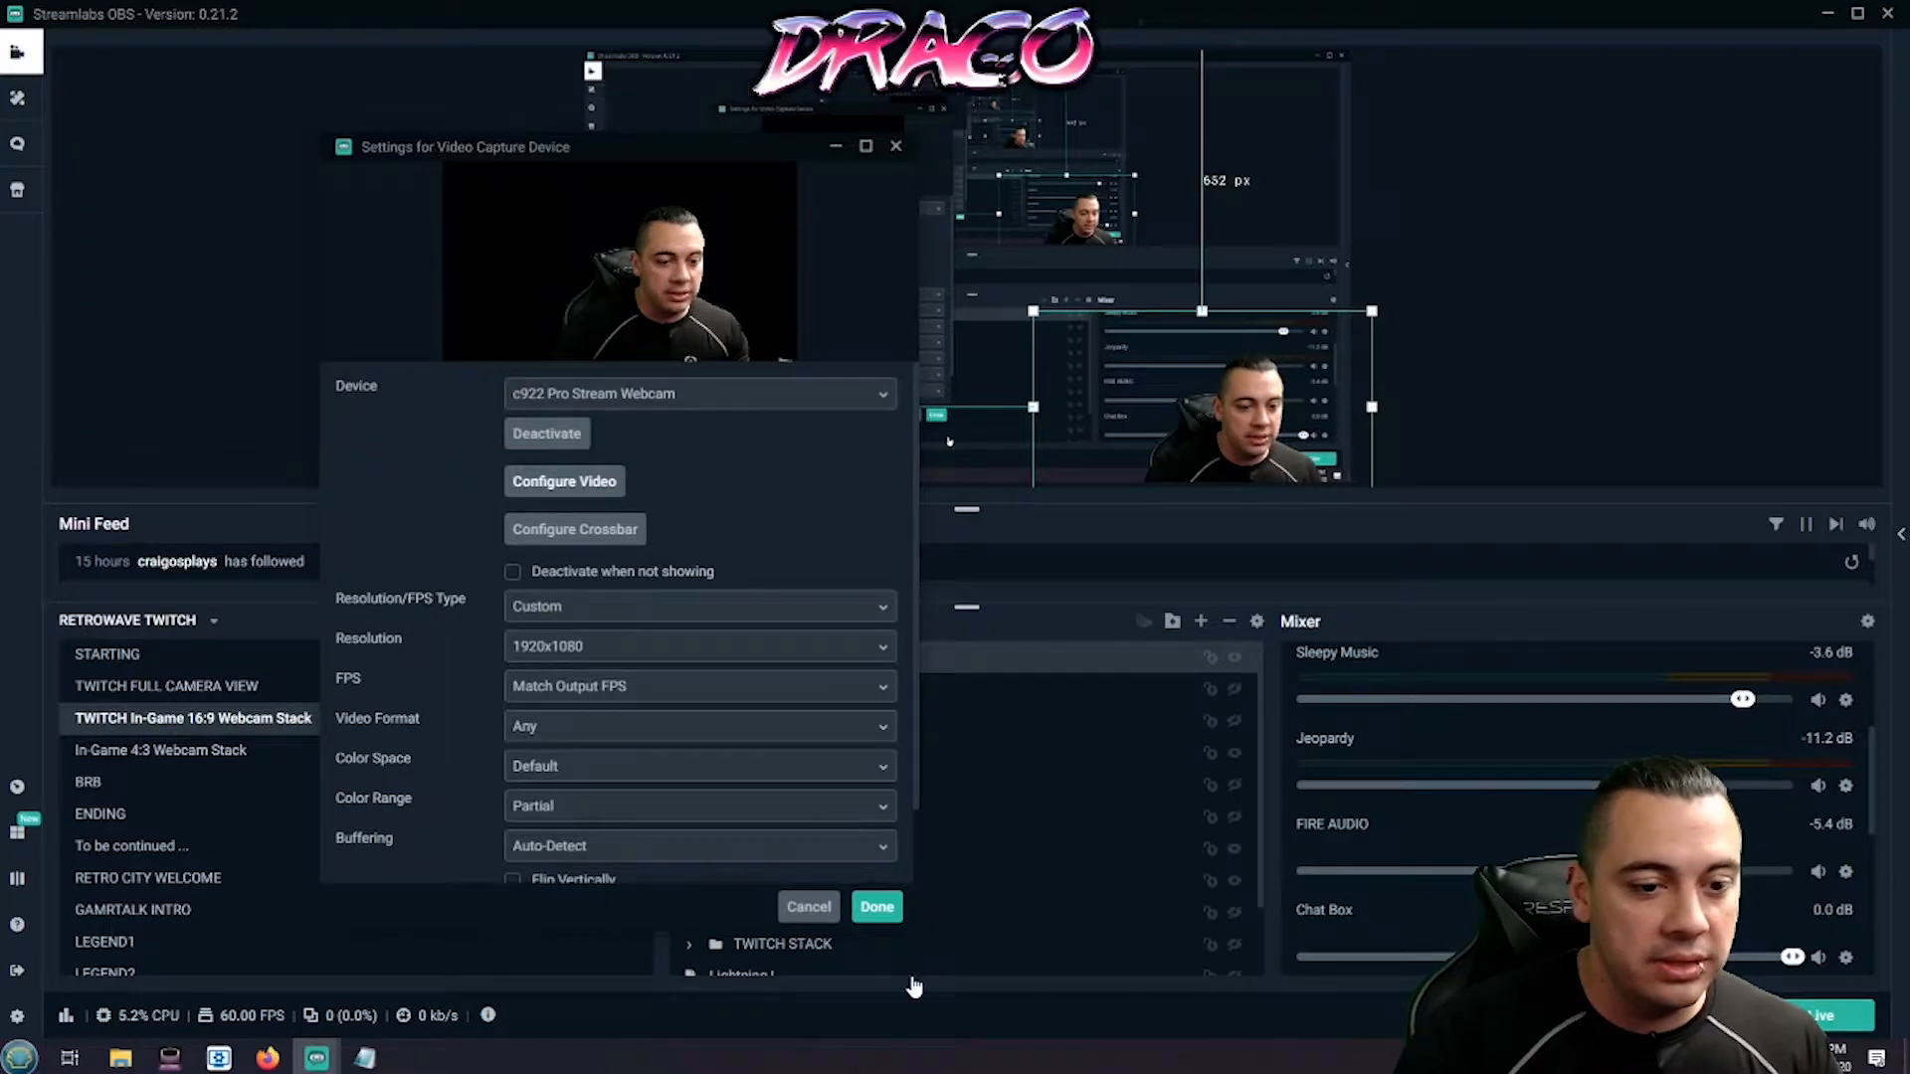
{"action": "left_click", "coordinate": [876, 906]}
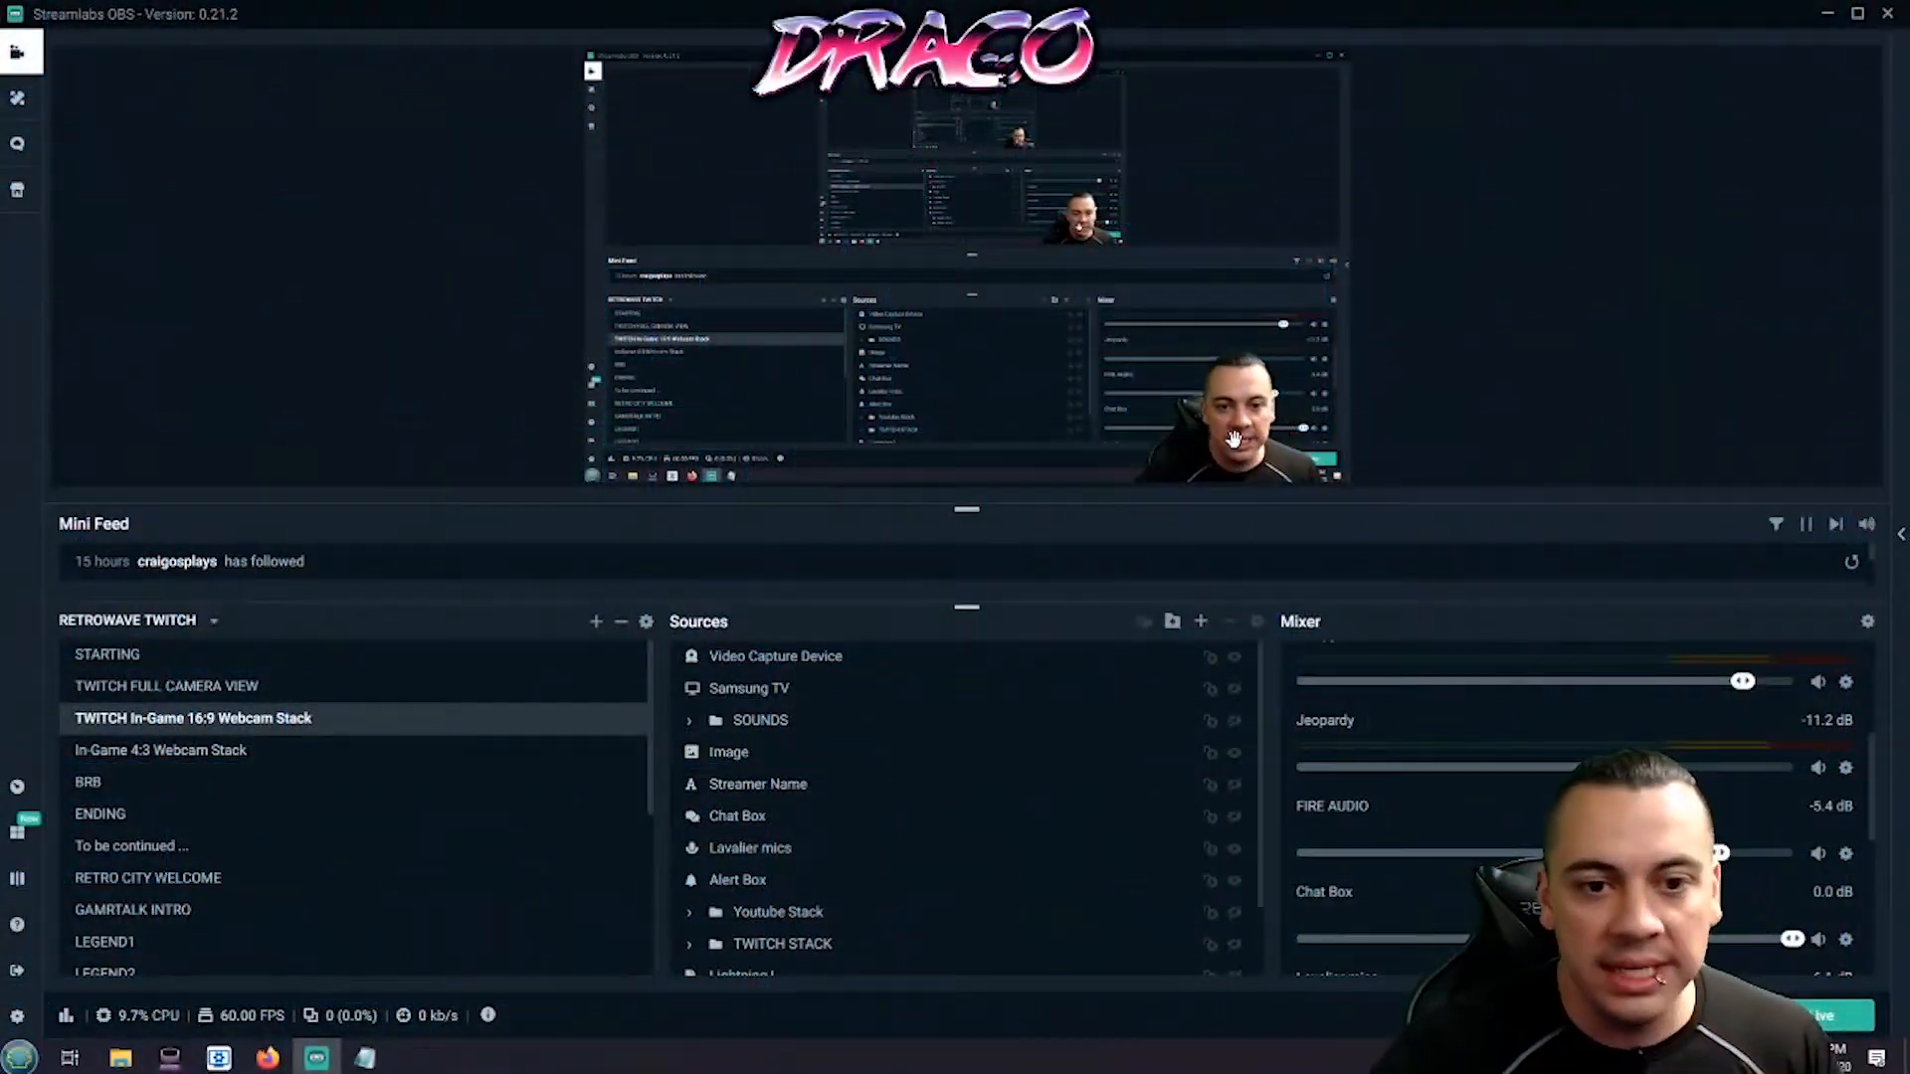
Reopen the webcam source's video configuration, examine the automatic focus and exposure options, and leave without saving changes.
{"action": "left_click", "coordinate": [1234, 439]}
{"action": "right_click", "coordinate": [1234, 439]}
{"action": "left_click", "coordinate": [1283, 866]}
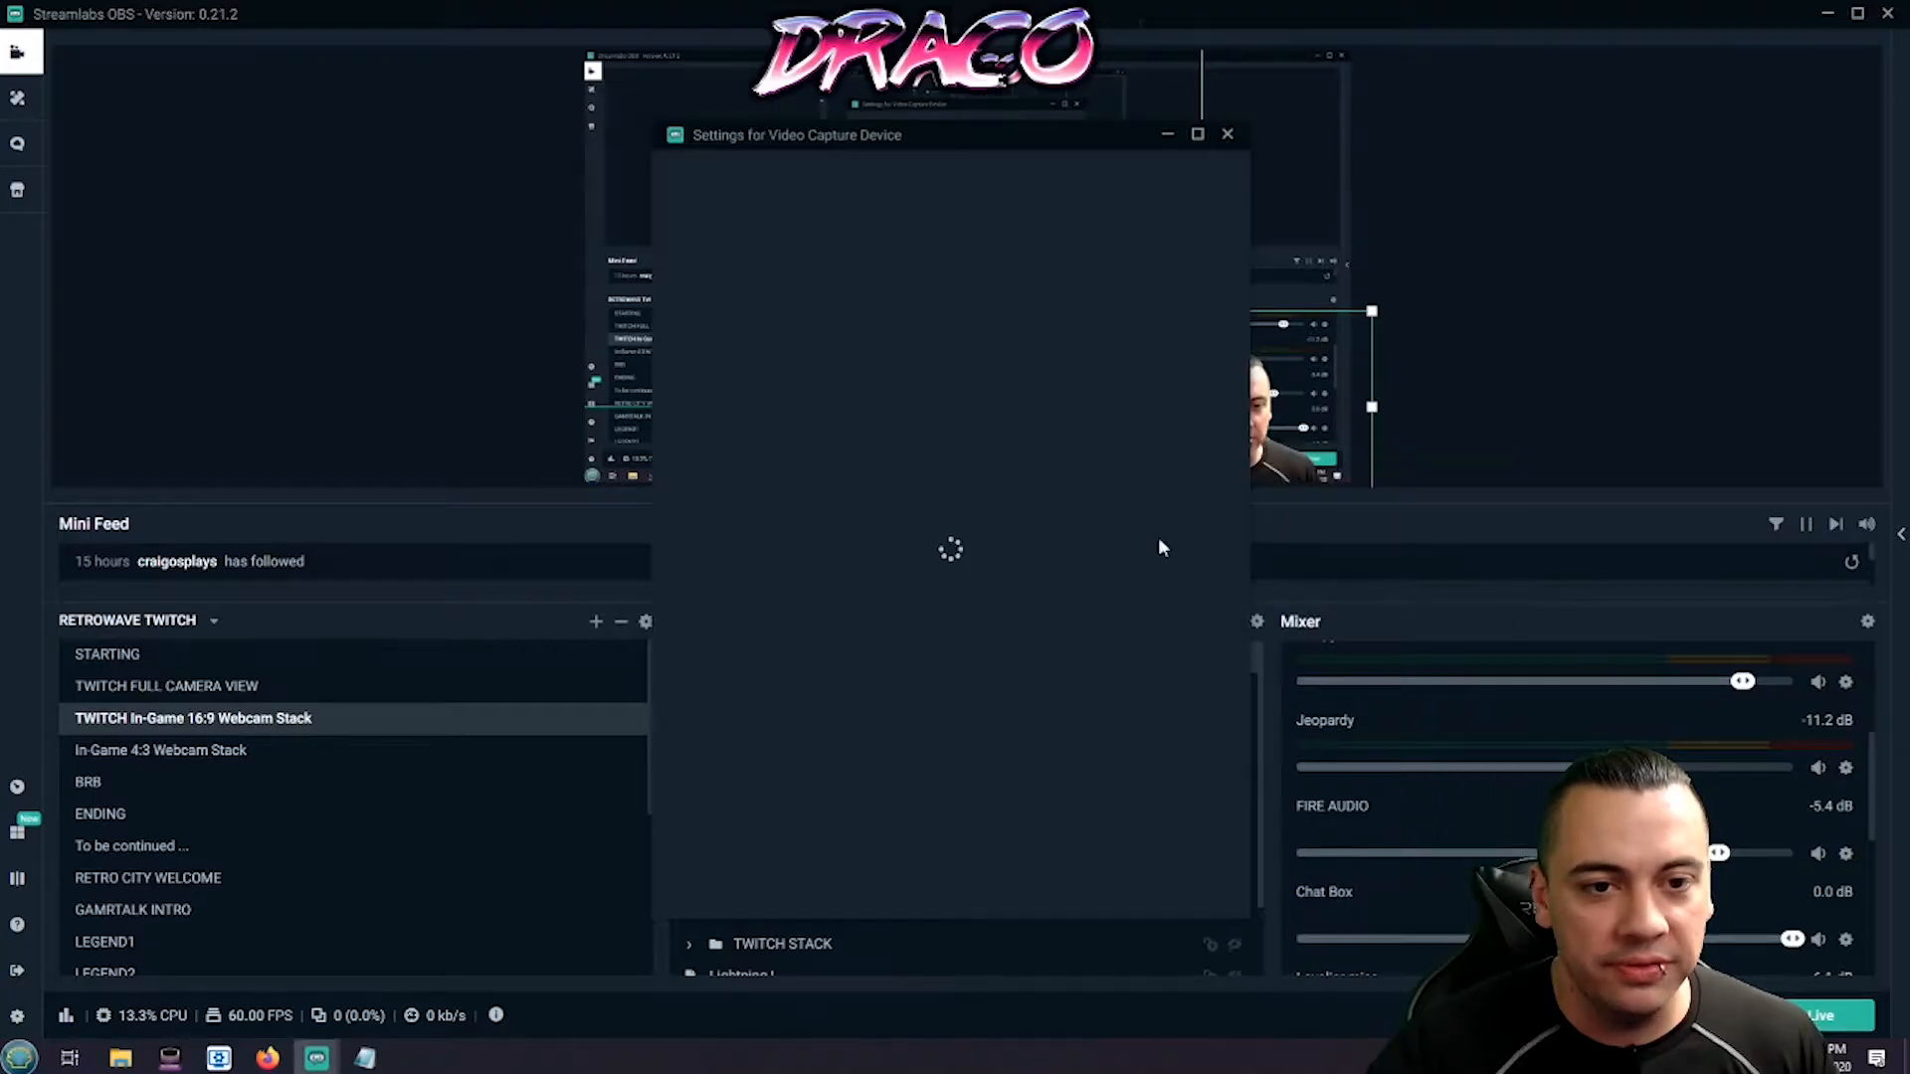
{"action": "left_click_drag", "start_coordinate": [1022, 126], "coordinate": [819, 121]}
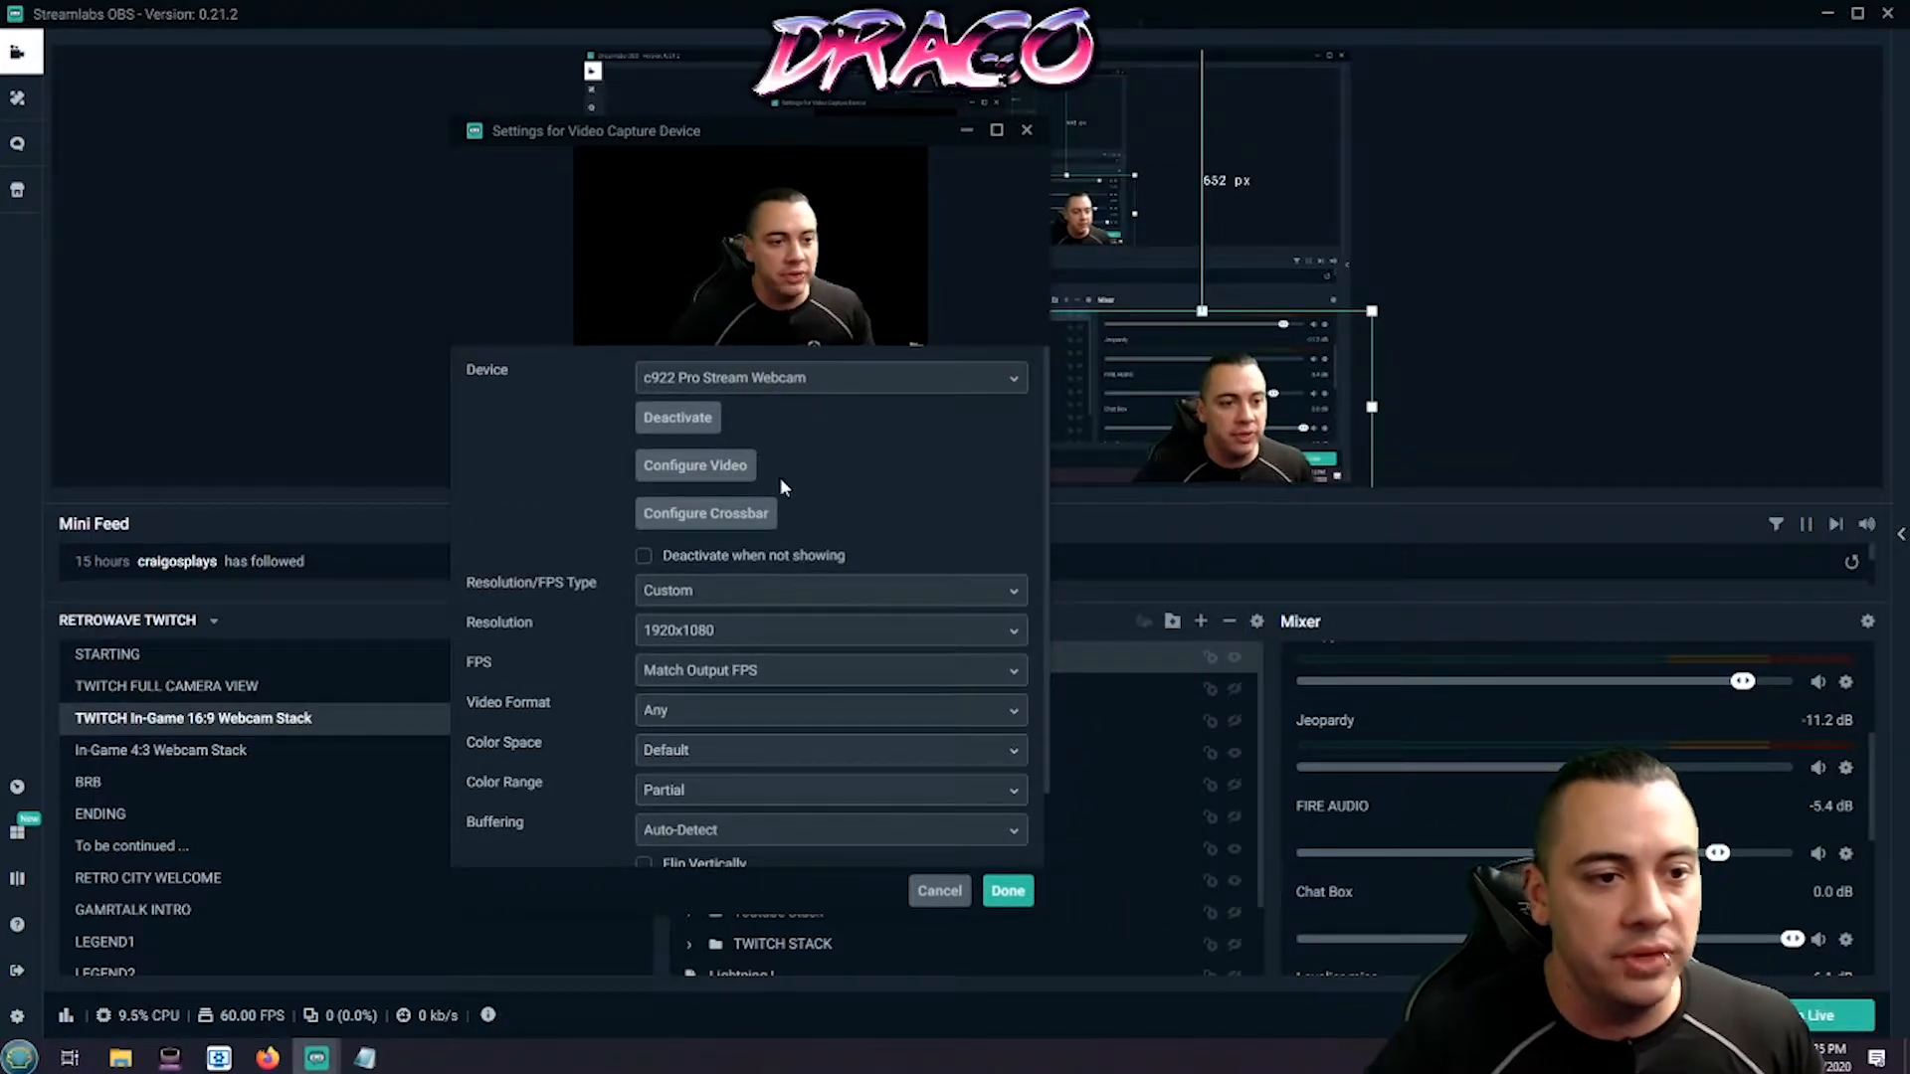
{"action": "left_click", "coordinate": [753, 481]}
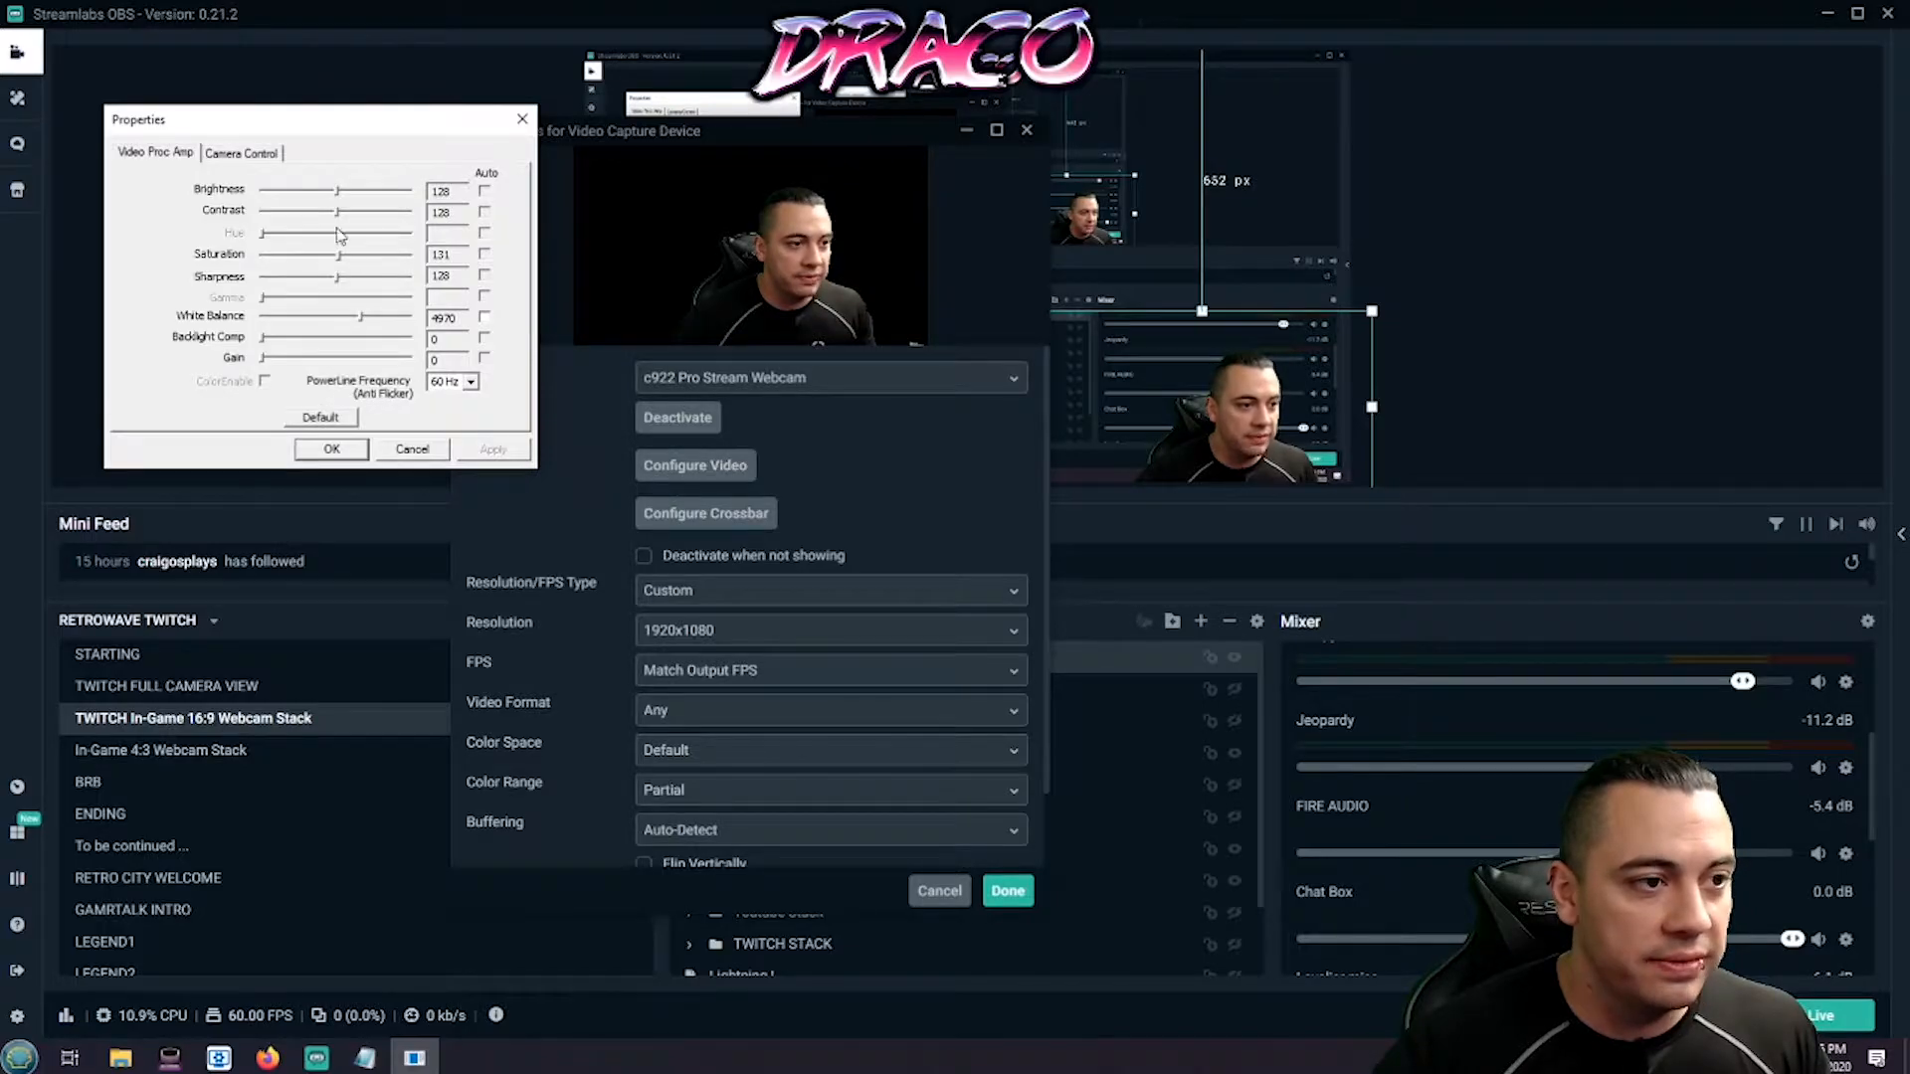
{"action": "left_click", "coordinate": [242, 153]}
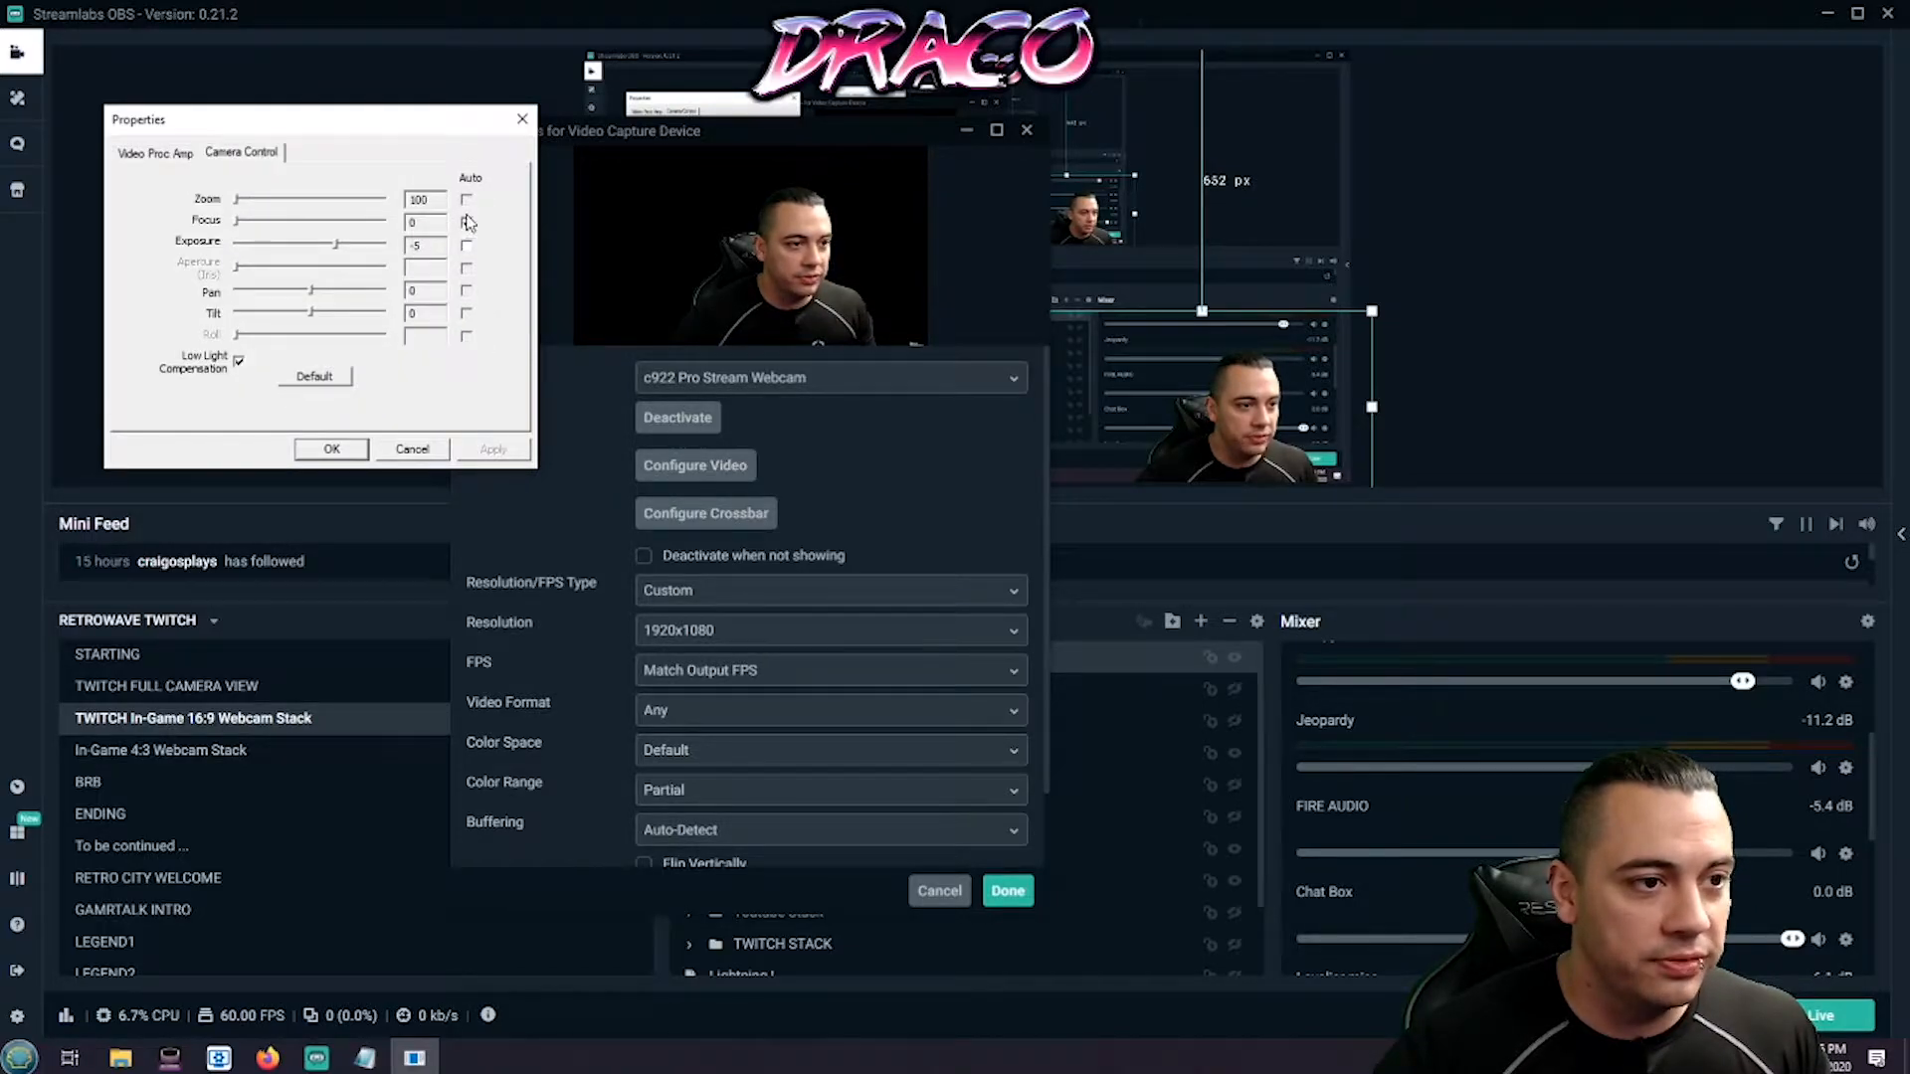
{"action": "left_click_drag", "start_coordinate": [453, 131], "coordinate": [901, 252]}
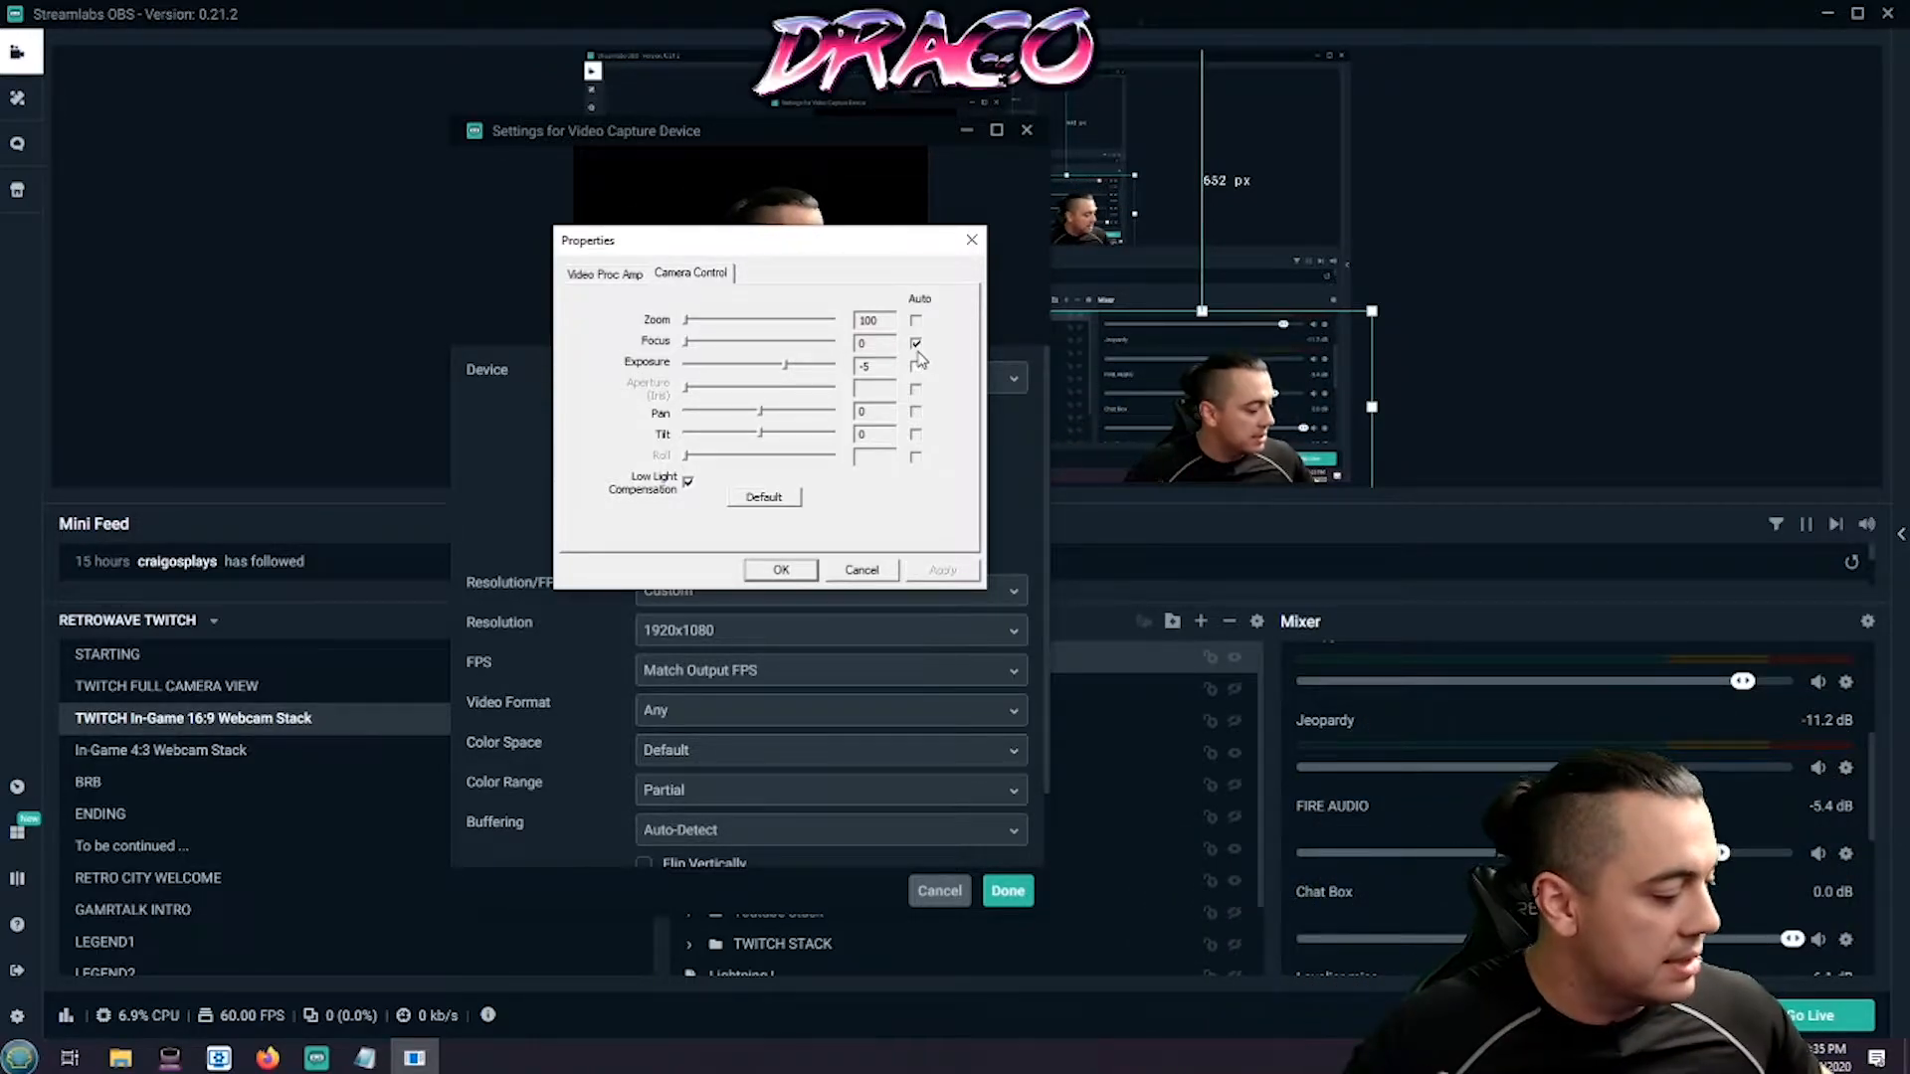
{"action": "left_click", "coordinate": [862, 571]}
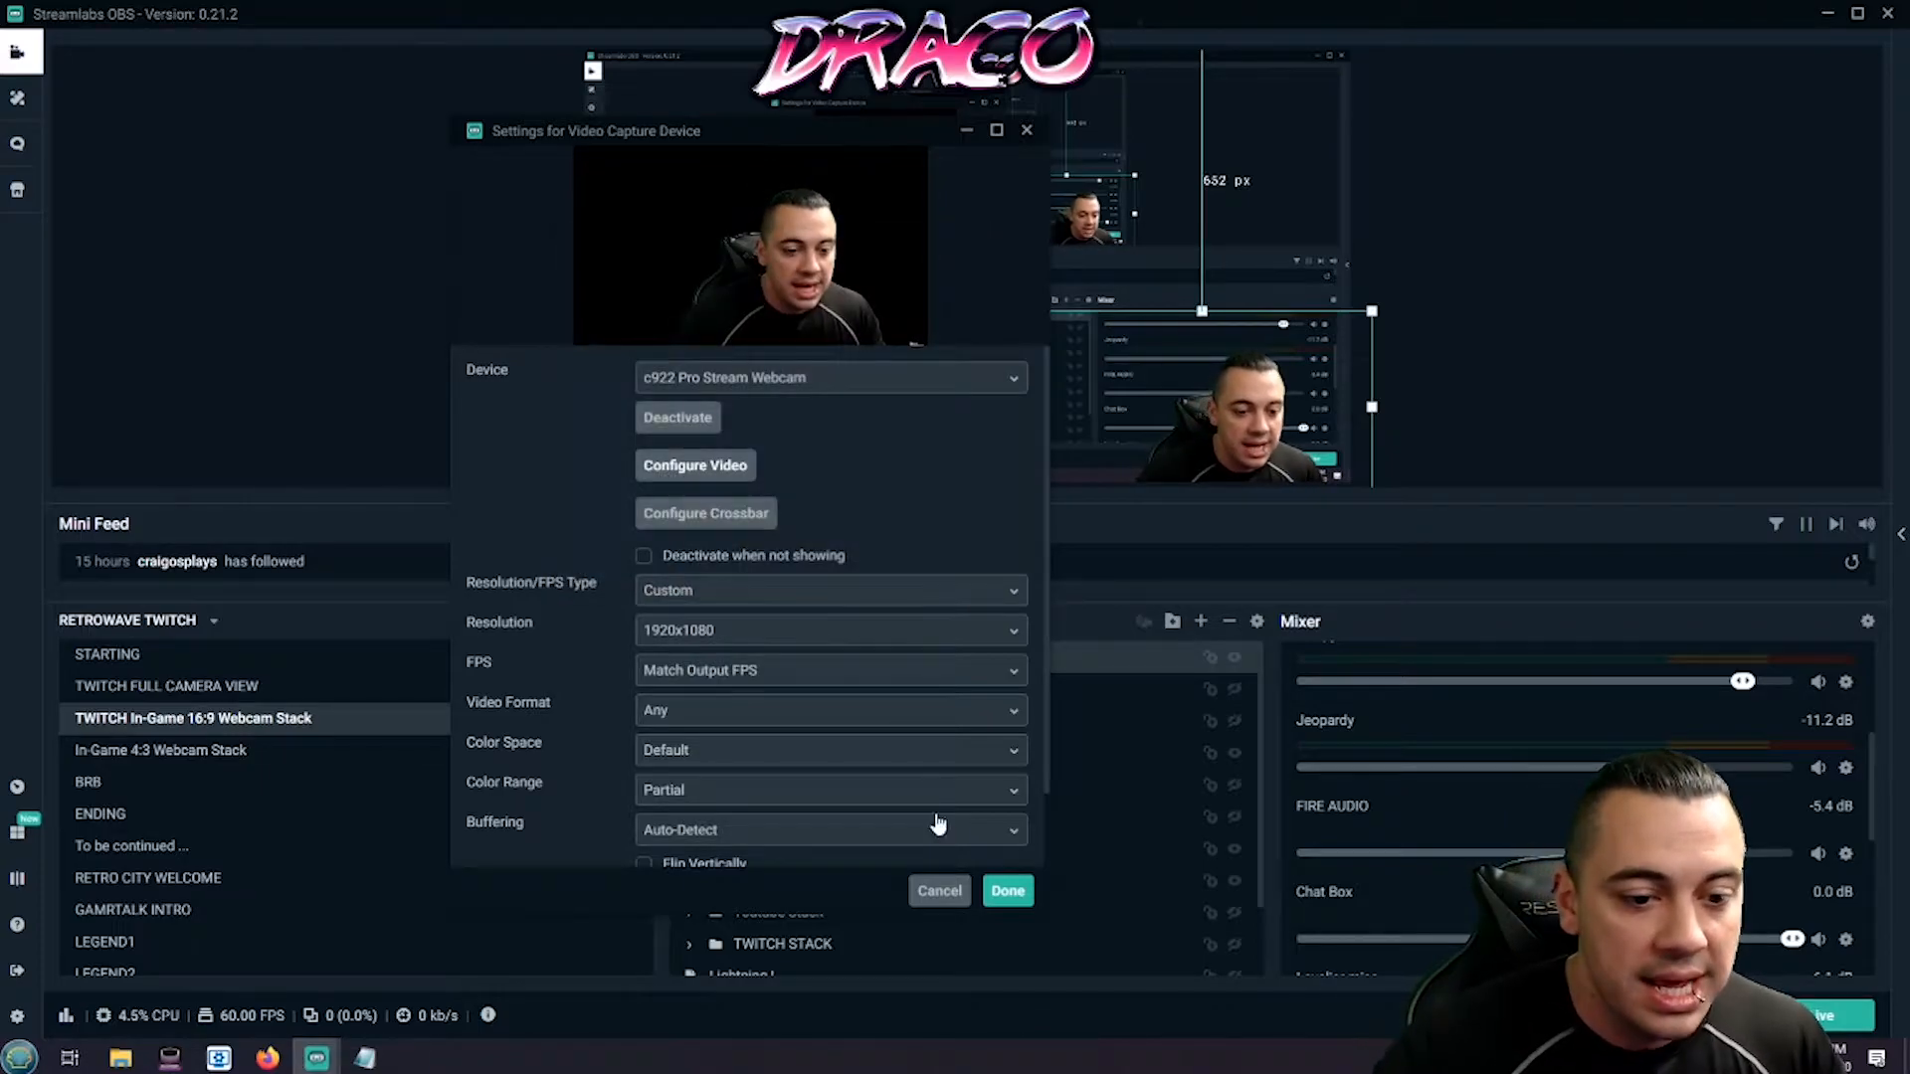
{"action": "left_click", "coordinate": [940, 891]}
{"action": "left_click", "coordinate": [1473, 373]}
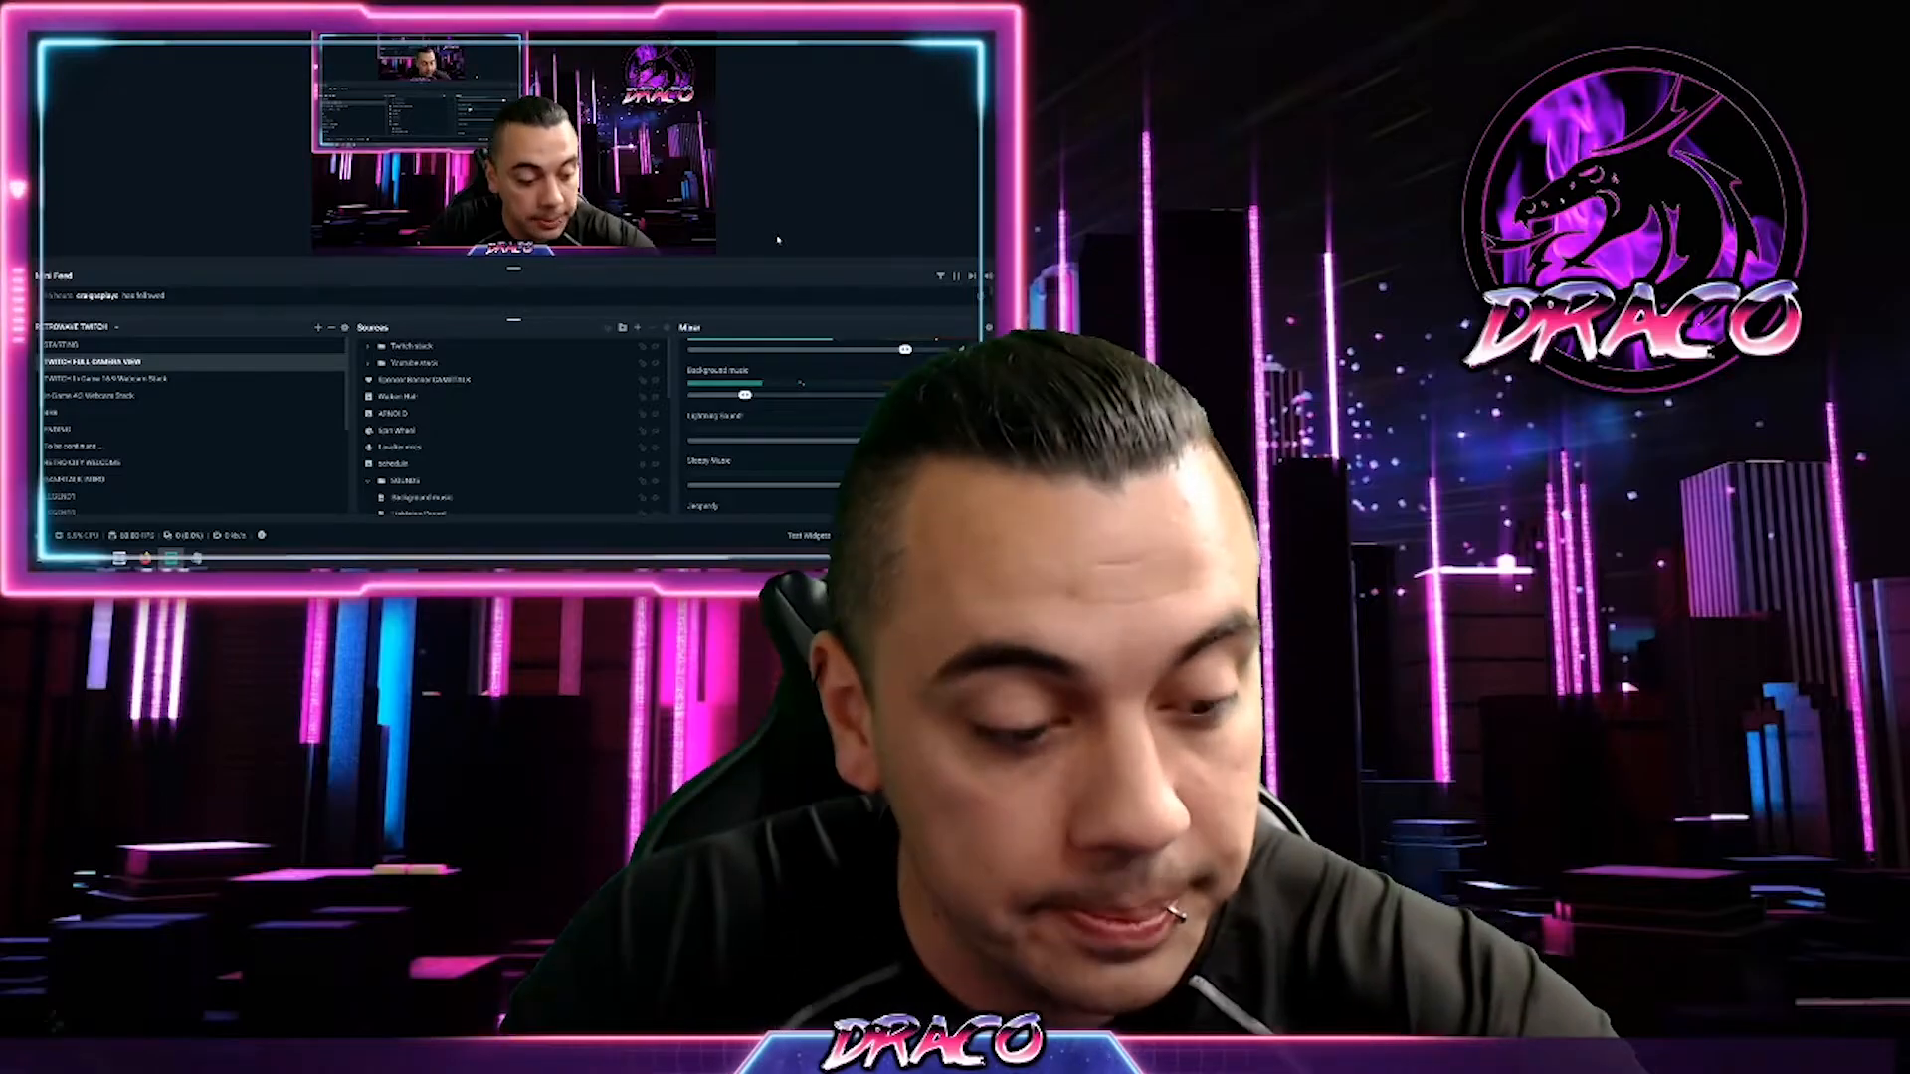
Switch to the TWITCH In-Game 16:9 Webcam Stack scene and check which device the Lavalier mics source uses.
{"action": "key", "text": "F3"}
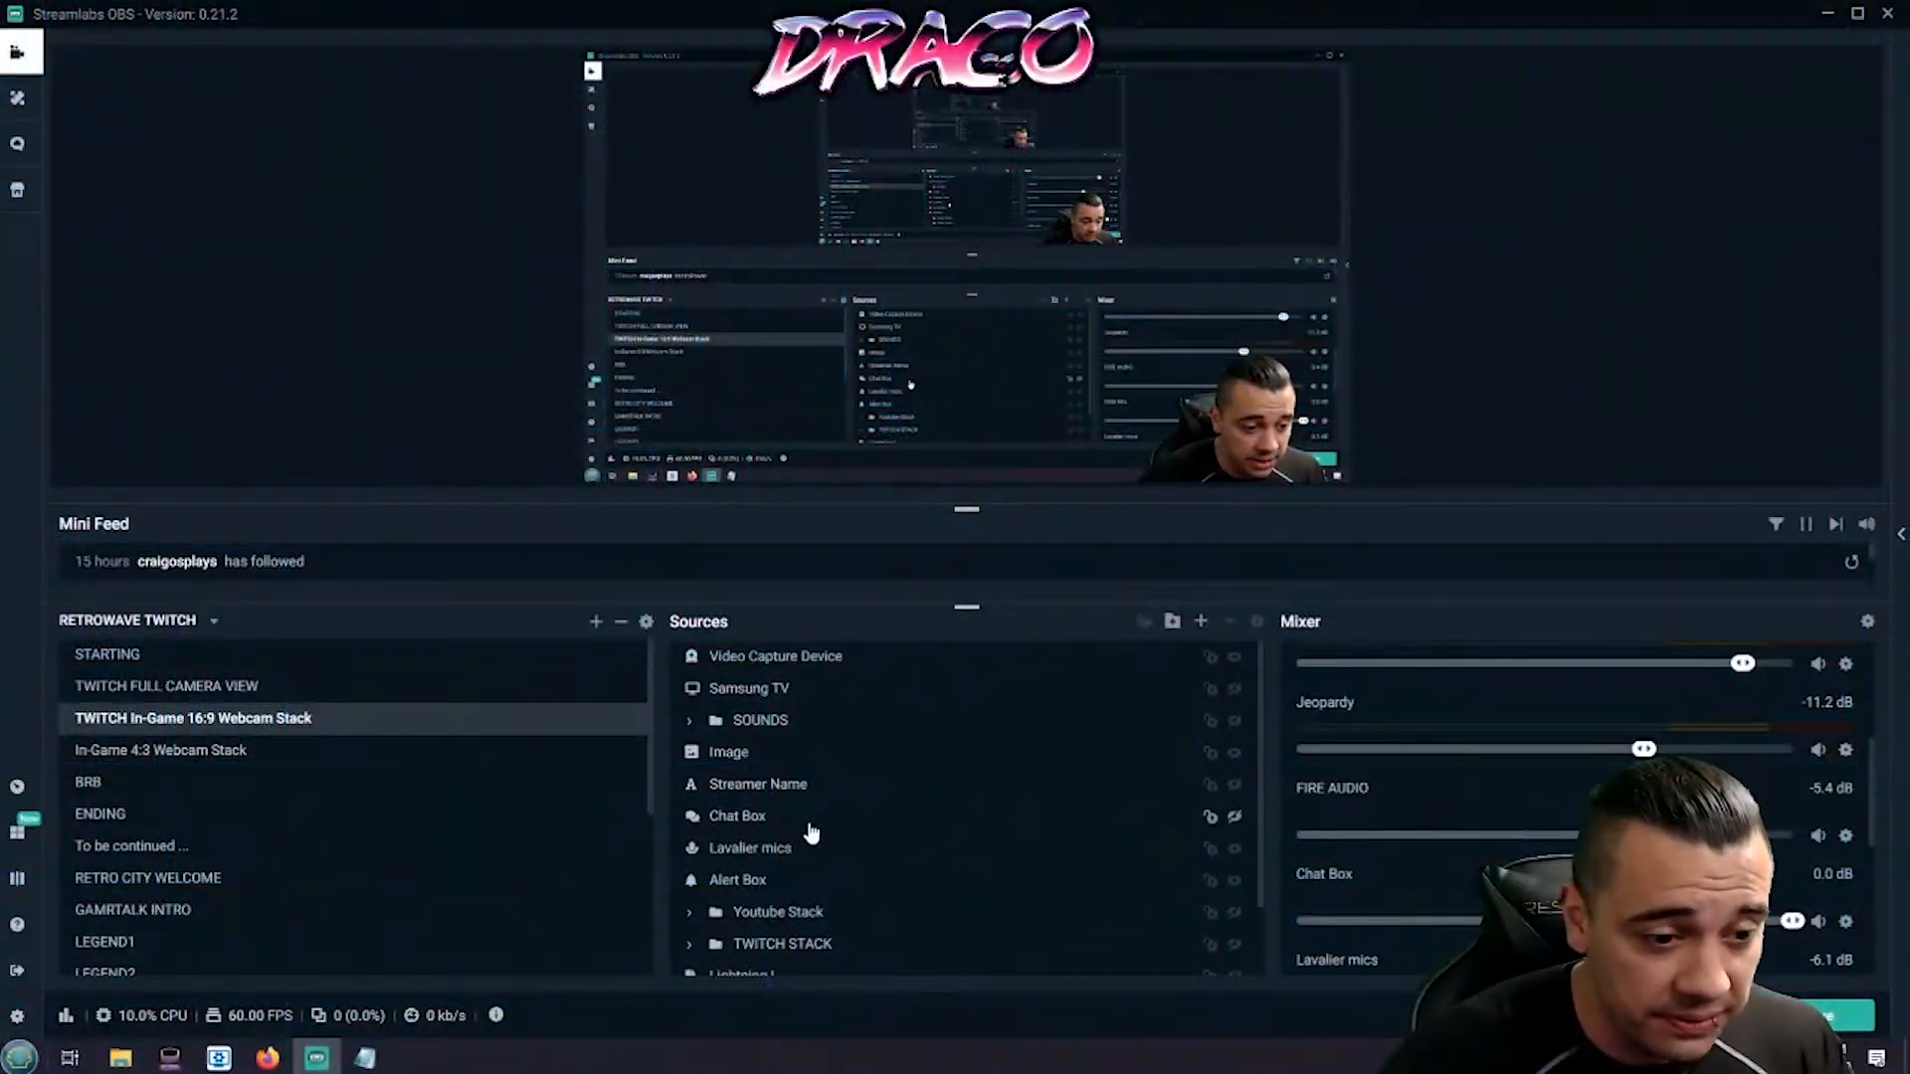
{"action": "right_click", "coordinate": [781, 849]}
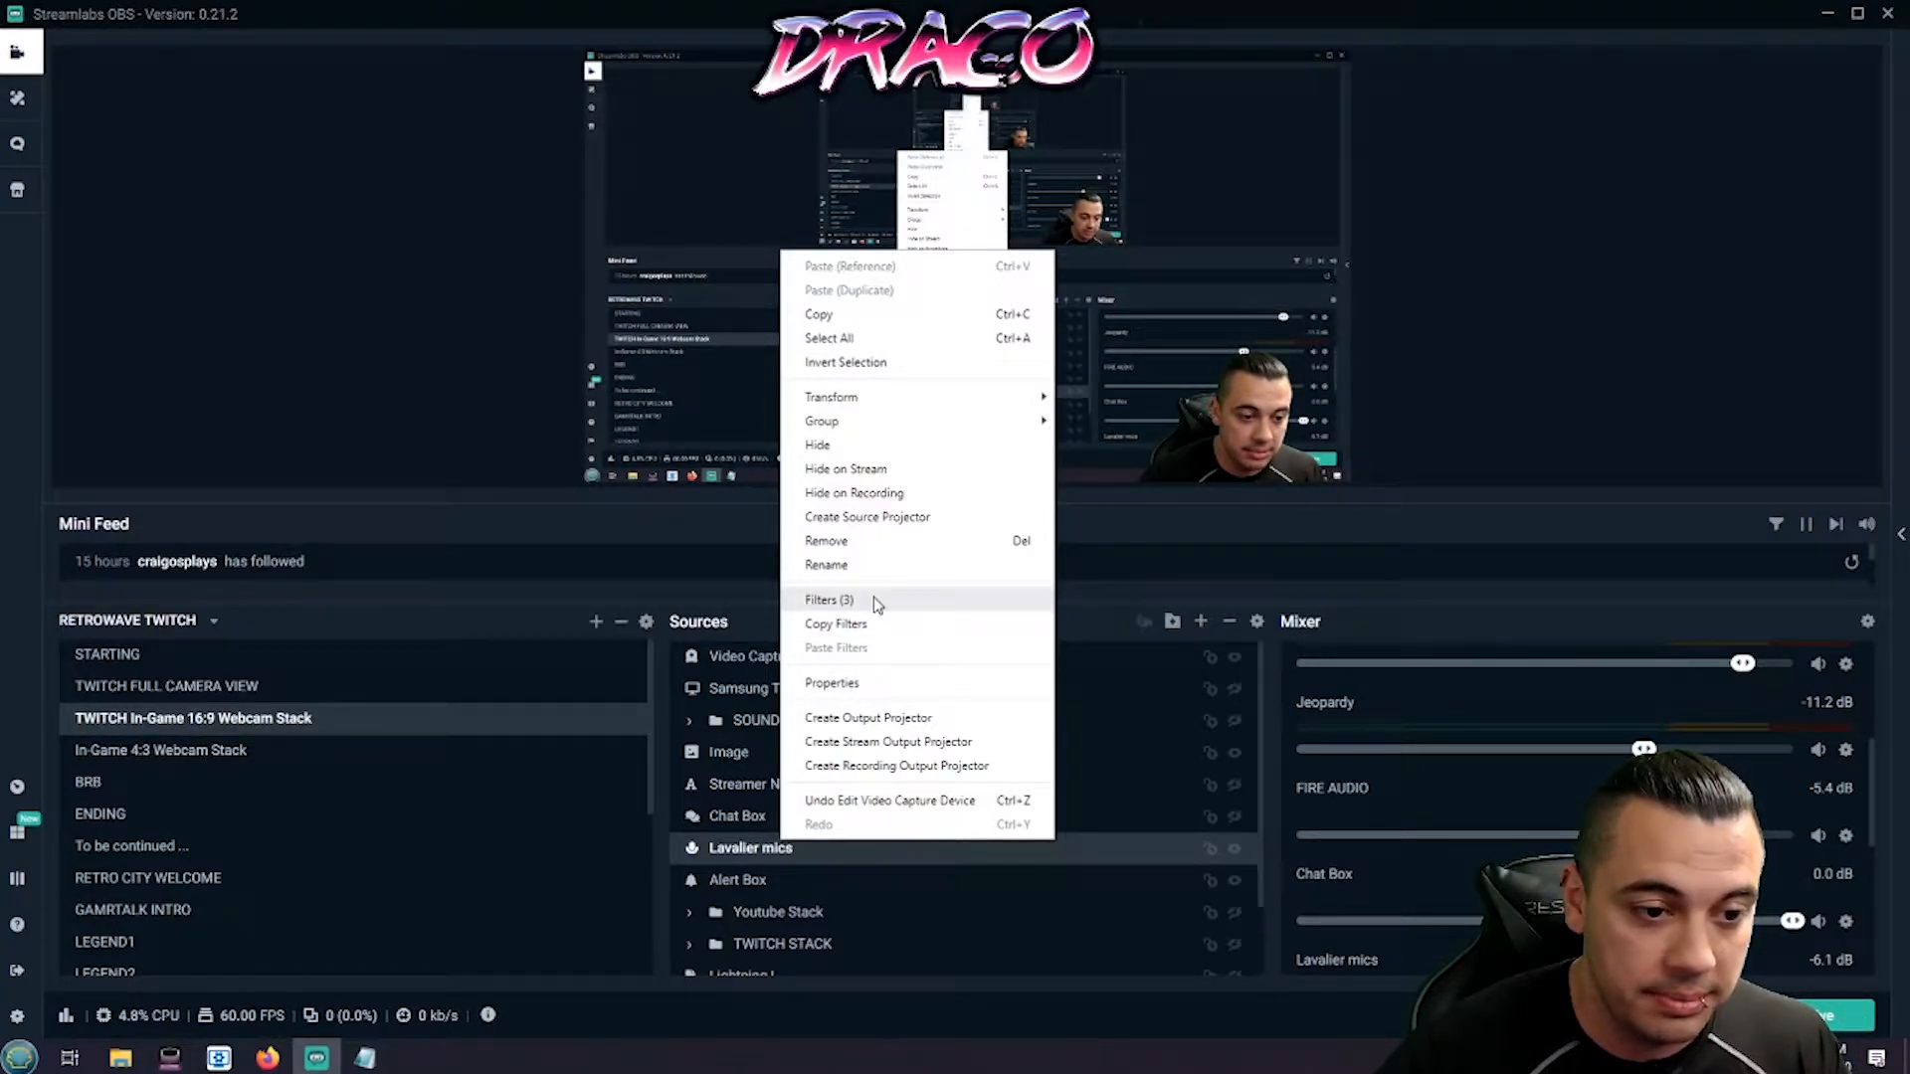
{"action": "left_click", "coordinate": [877, 682]}
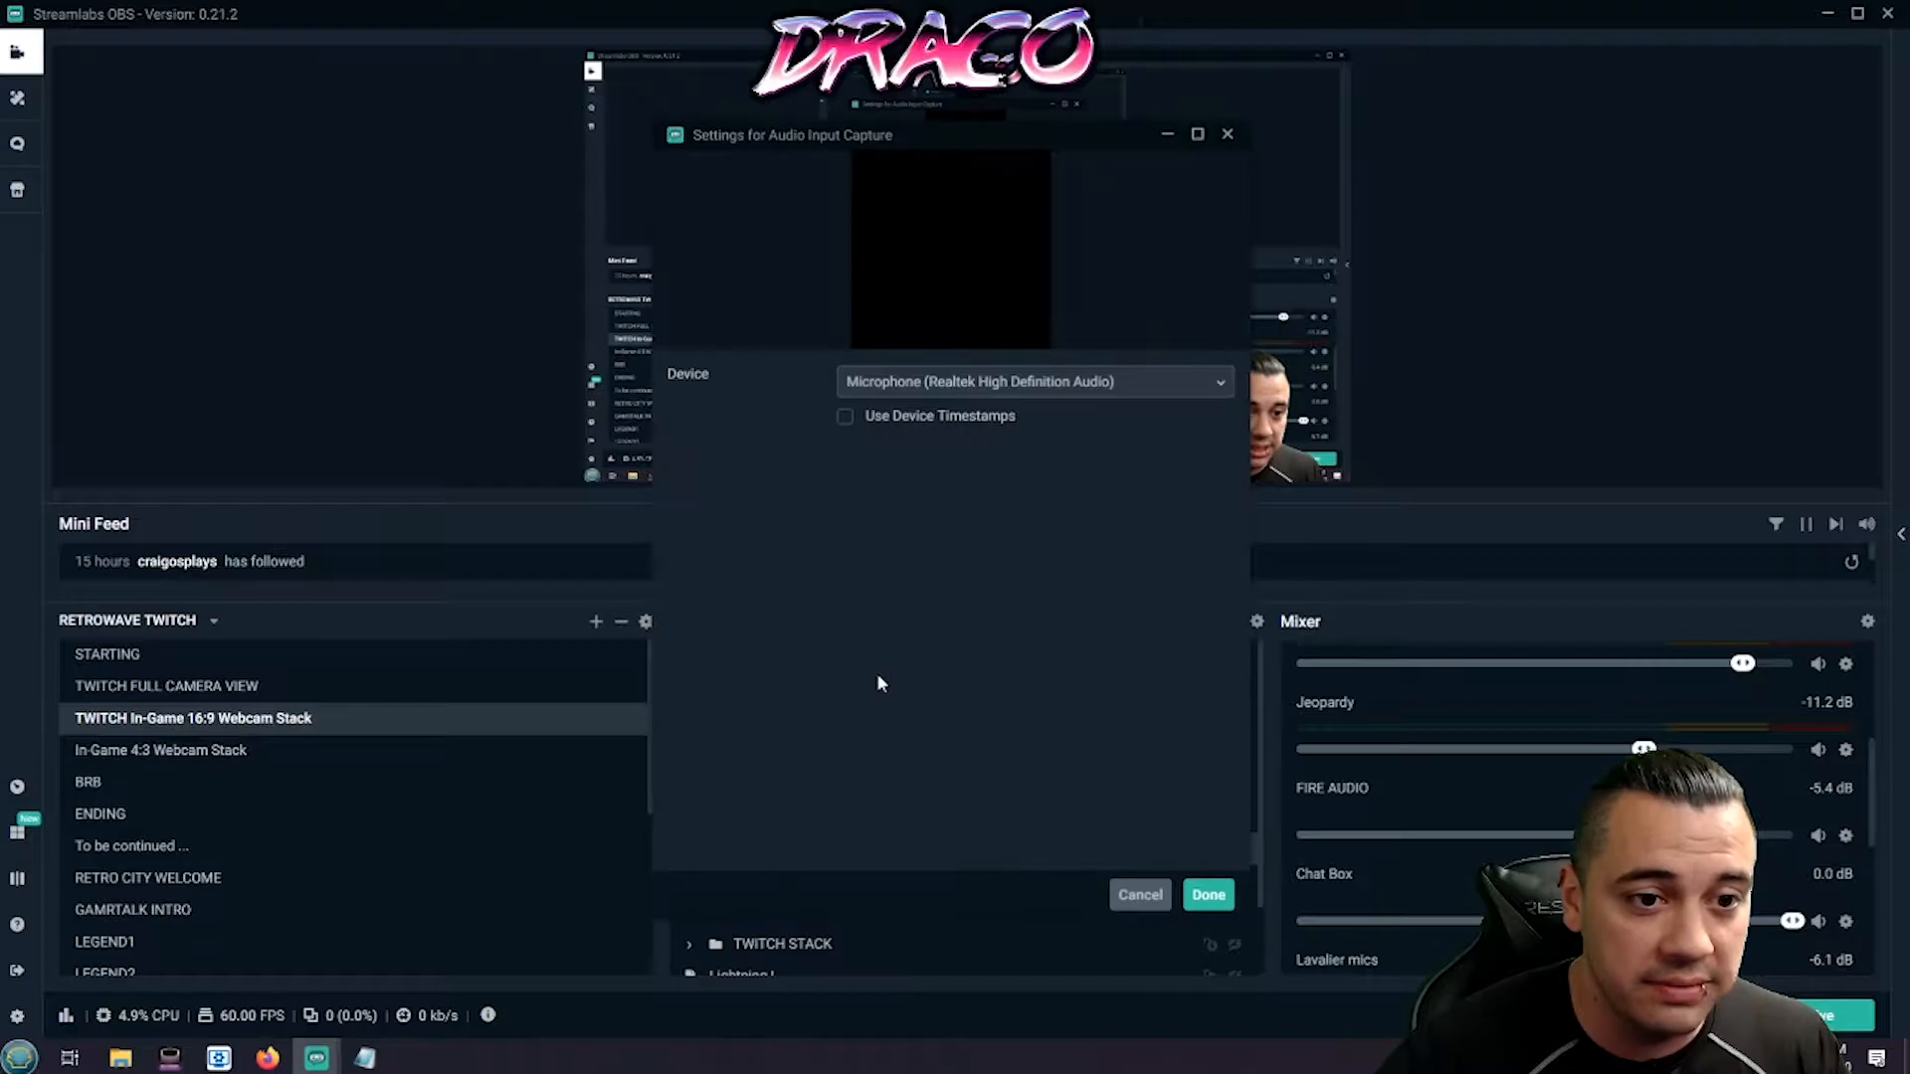
{"action": "left_click", "coordinate": [1139, 895]}
Open the filters of the Lavalier mics source and look through the filter types available to add, without adding one.
{"action": "right_click", "coordinate": [830, 850]}
{"action": "left_click", "coordinate": [919, 608]}
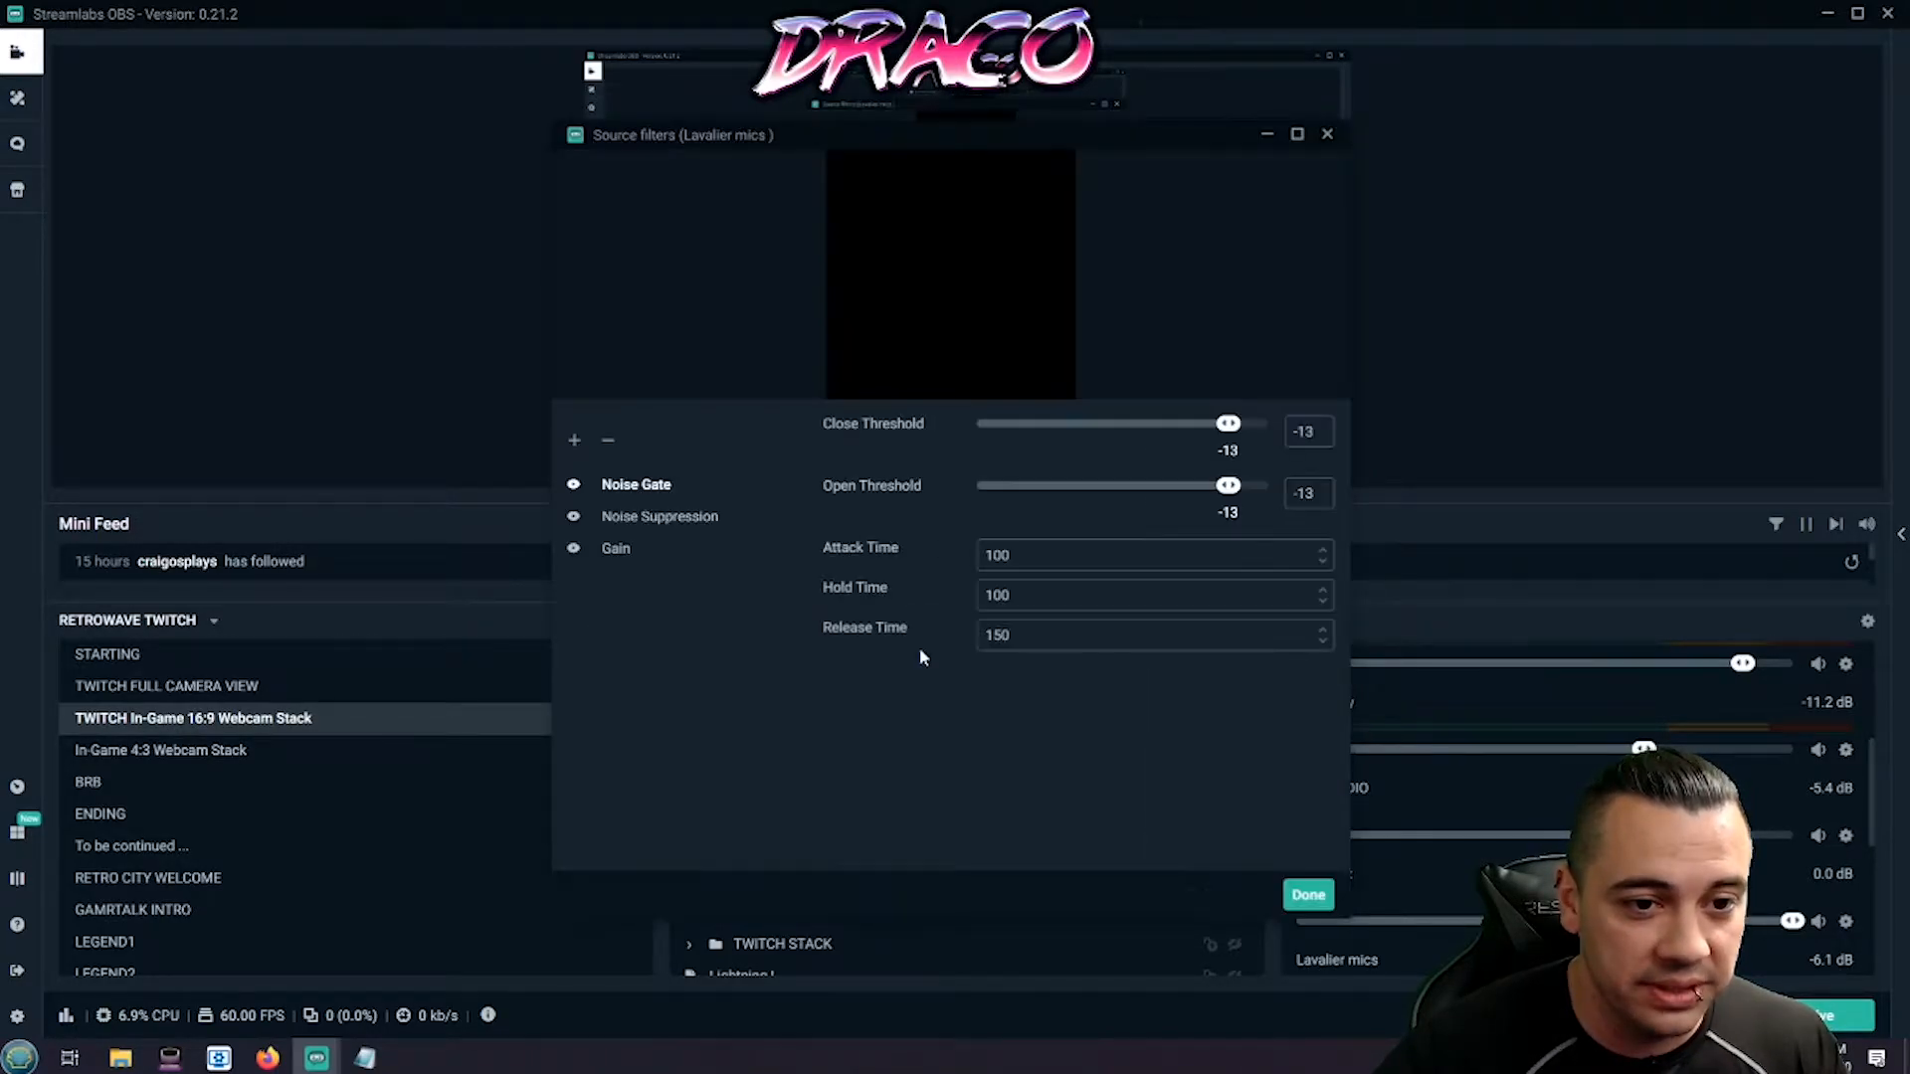
{"action": "left_click_drag", "start_coordinate": [1143, 136], "coordinate": [701, 159]}
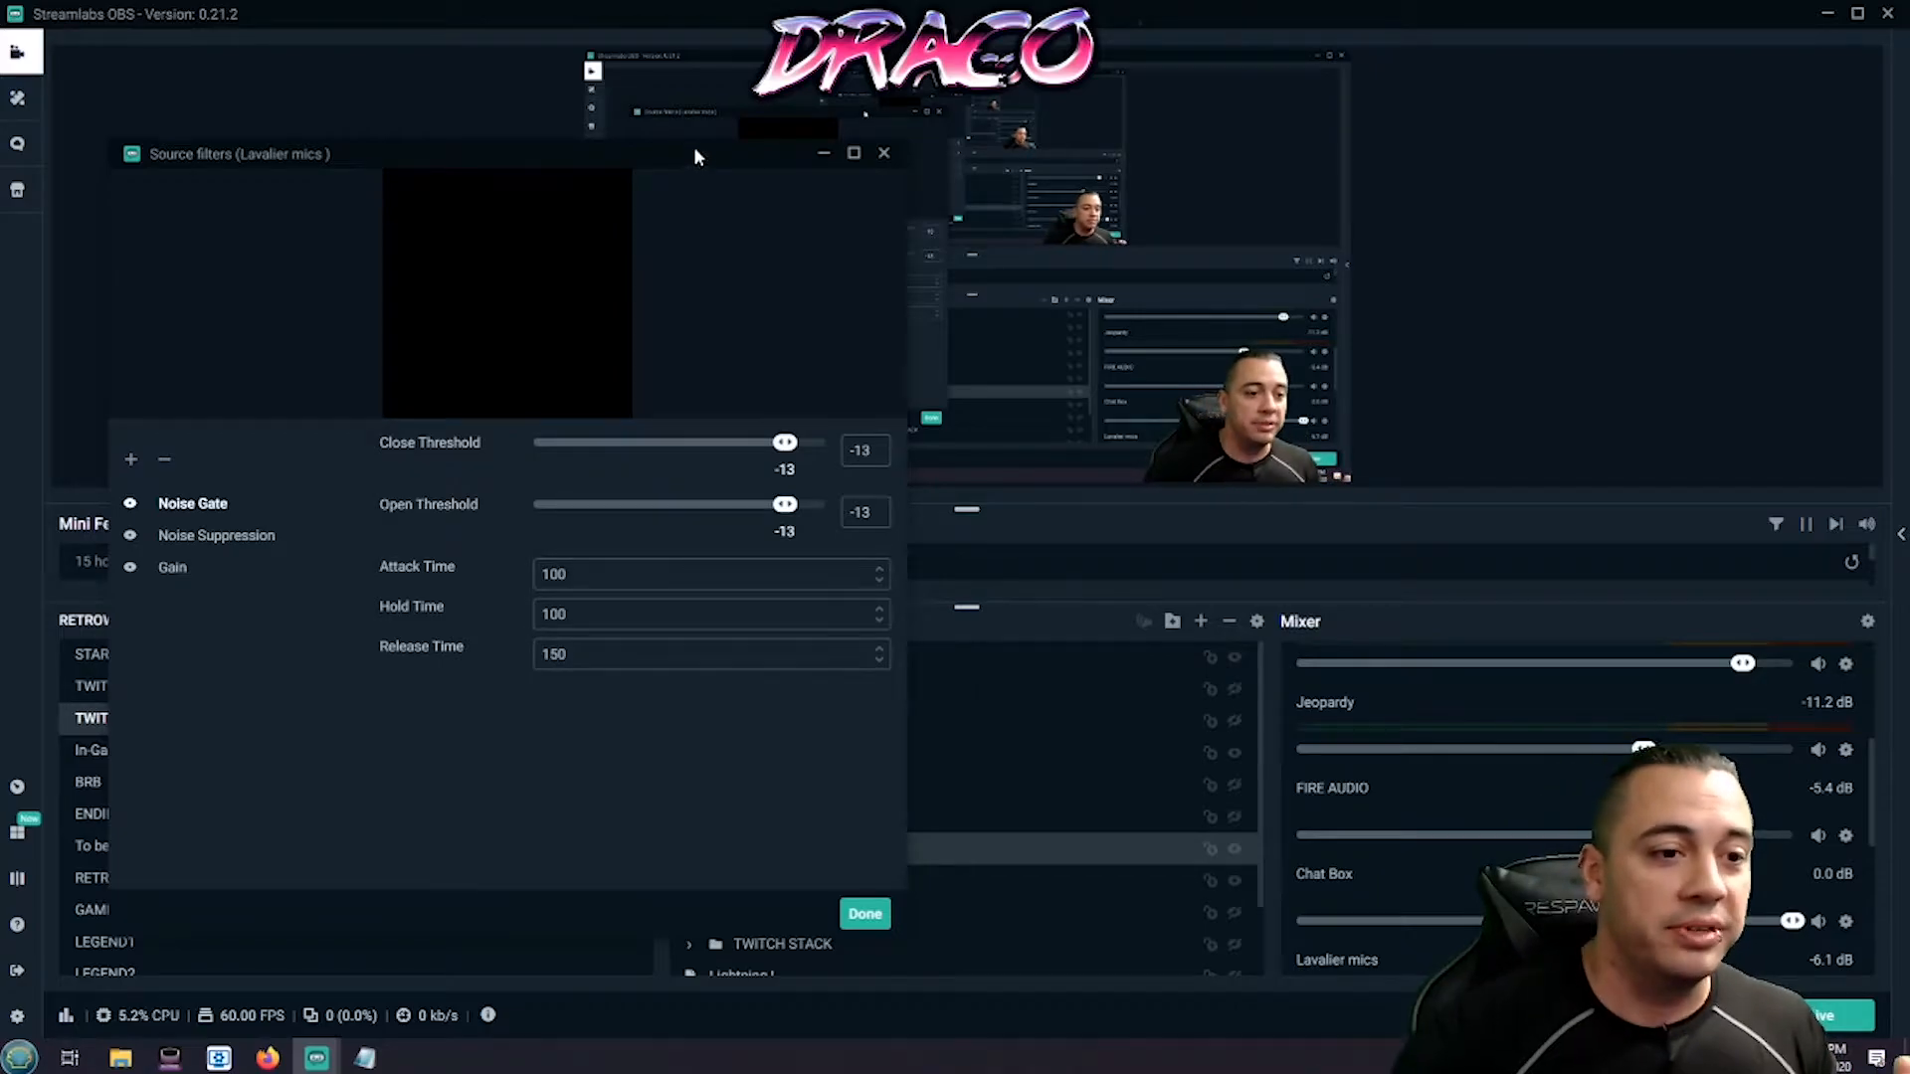
{"action": "left_click_drag", "start_coordinate": [672, 155], "coordinate": [744, 112]}
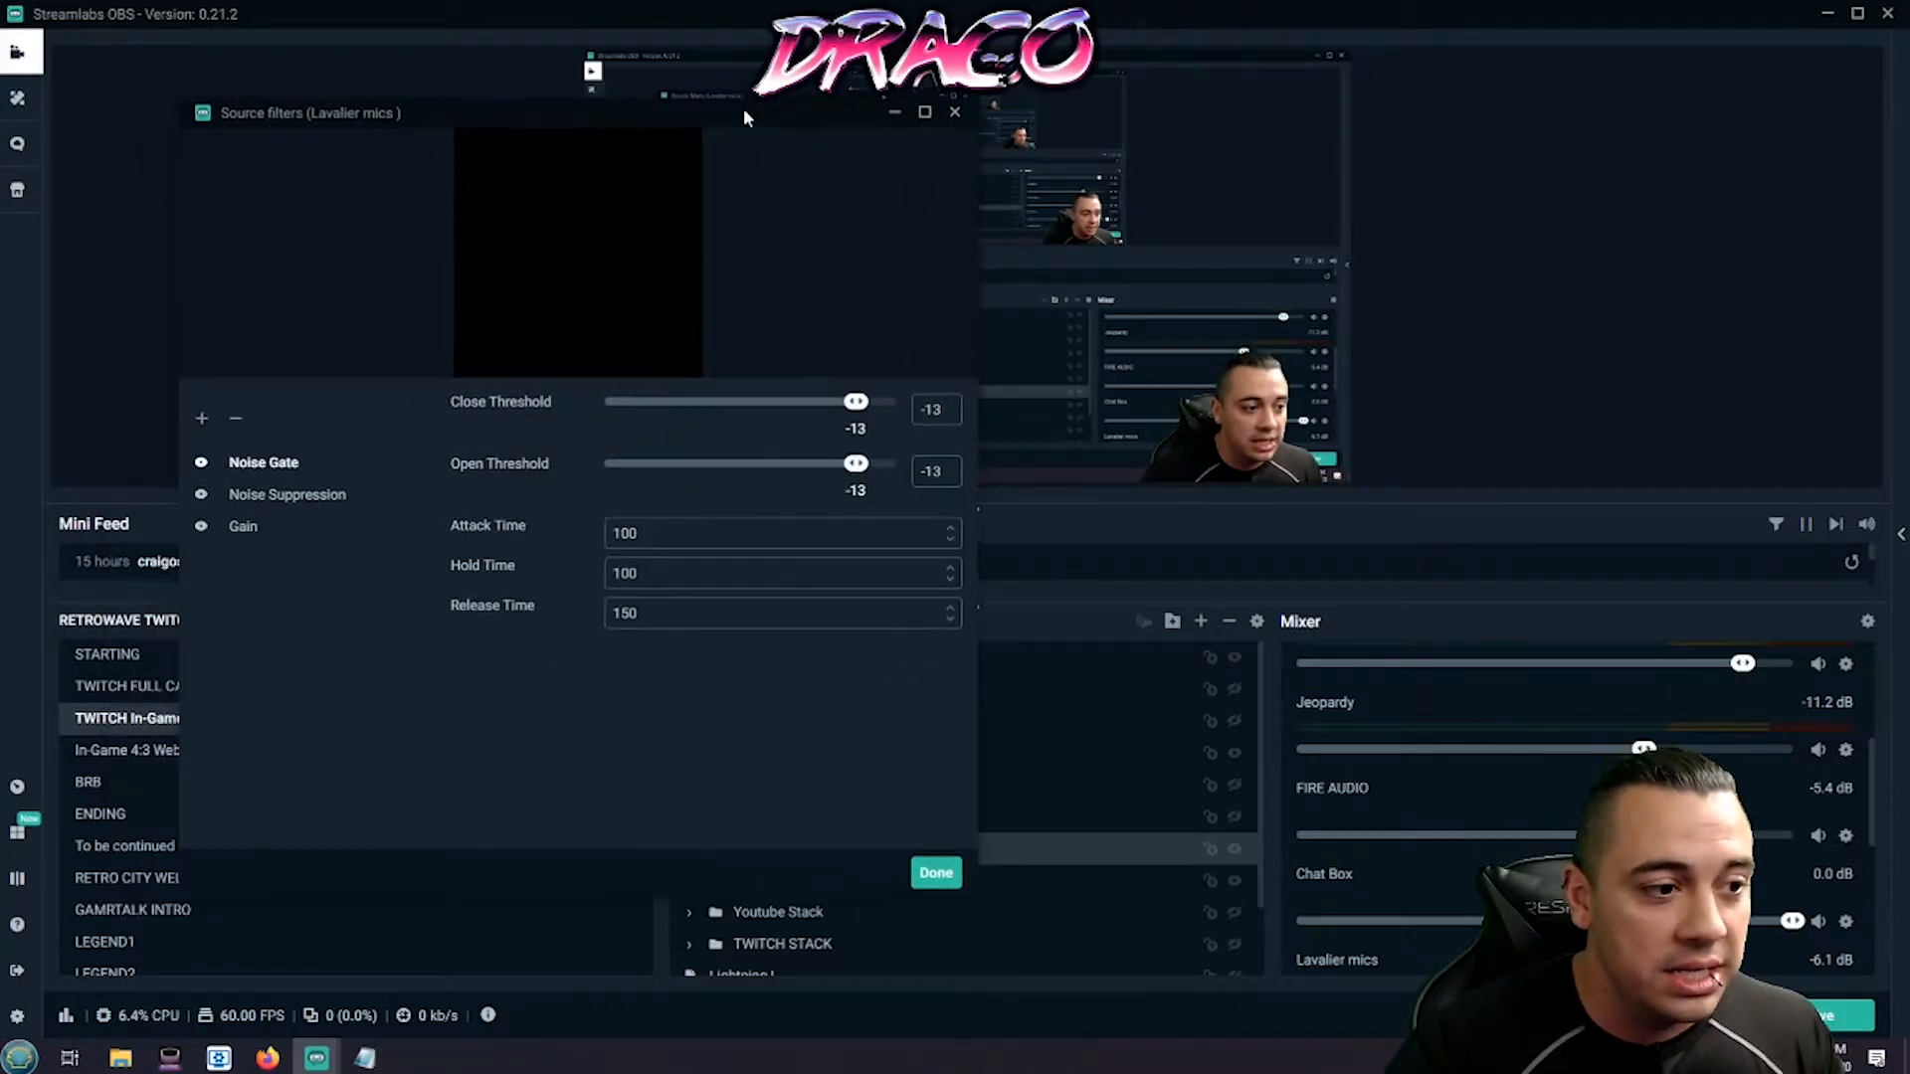
{"action": "left_click", "coordinate": [201, 419]}
{"action": "left_click", "coordinate": [821, 408]}
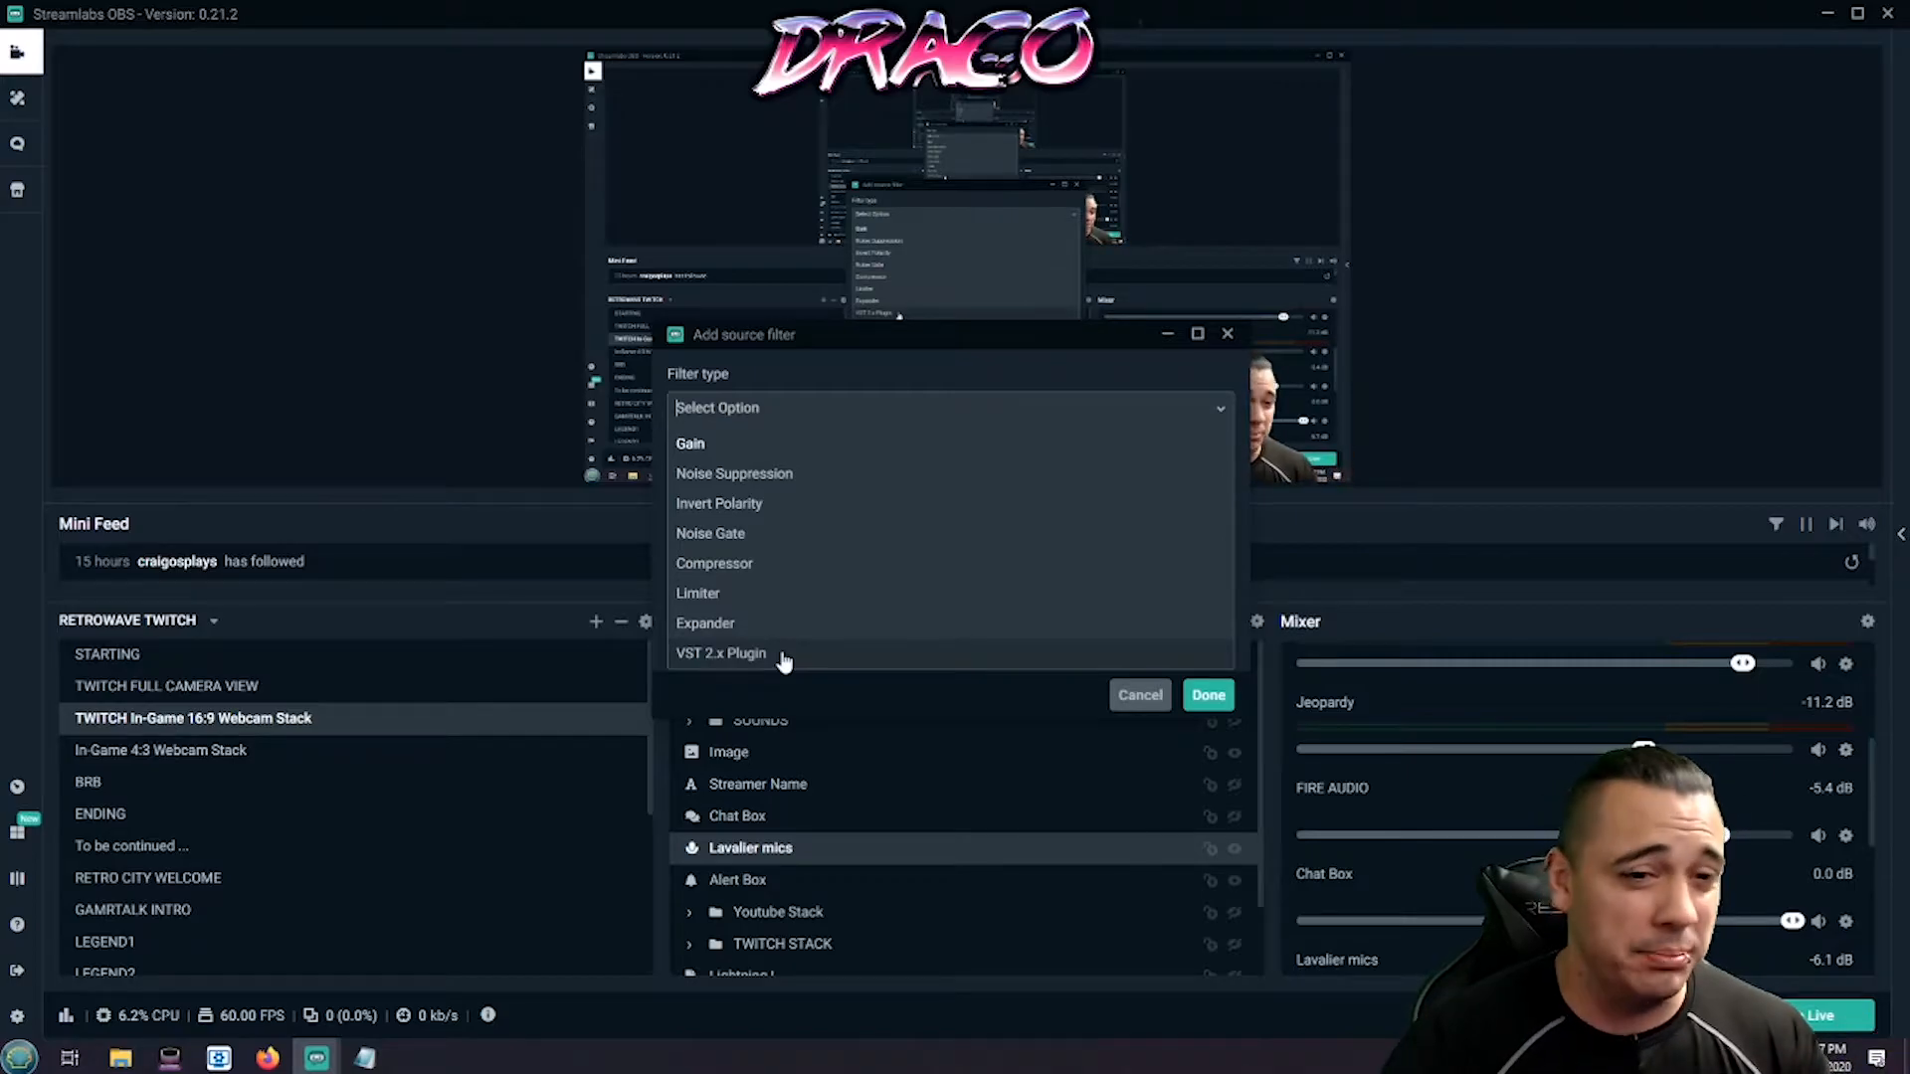
{"action": "left_click", "coordinate": [1140, 695]}
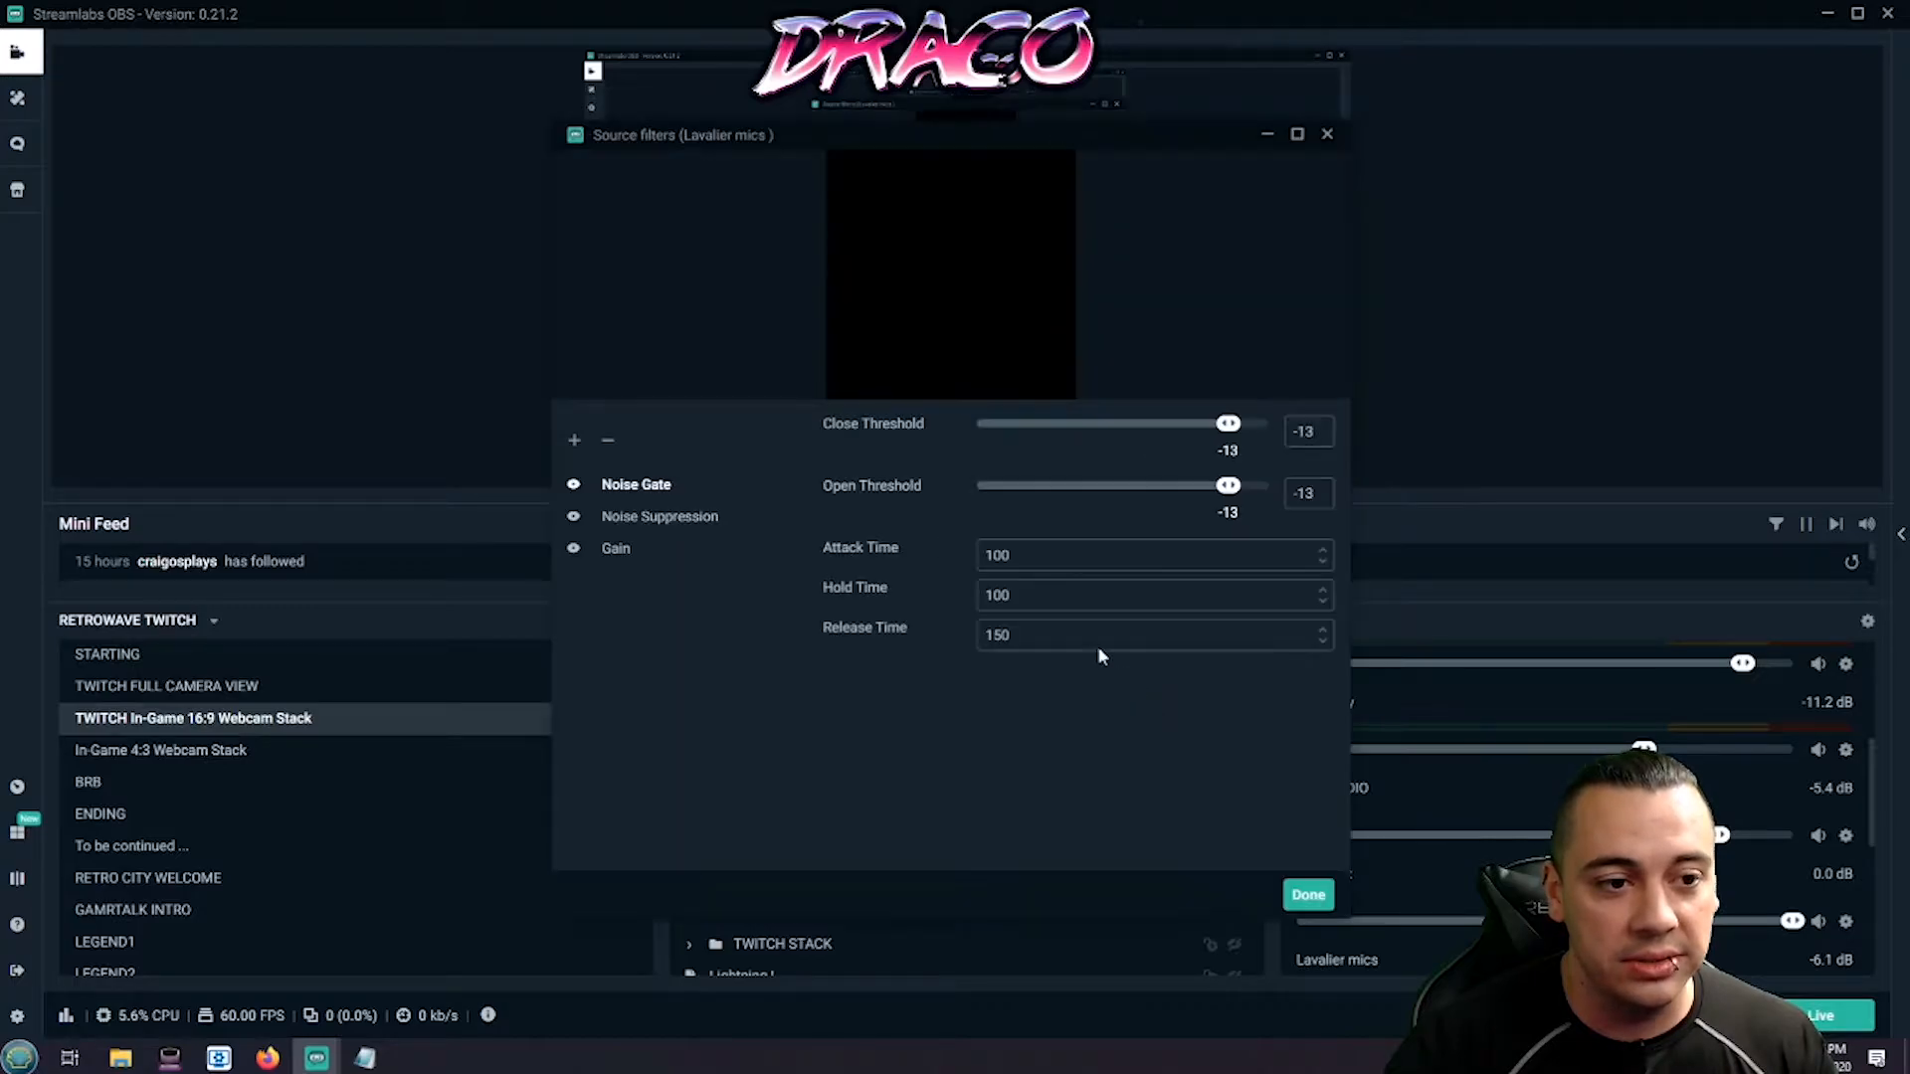
Compare the Noise Suppression, Gain and Noise Gate filter settings of the Lavalier mics source.
{"action": "left_click", "coordinate": [660, 517]}
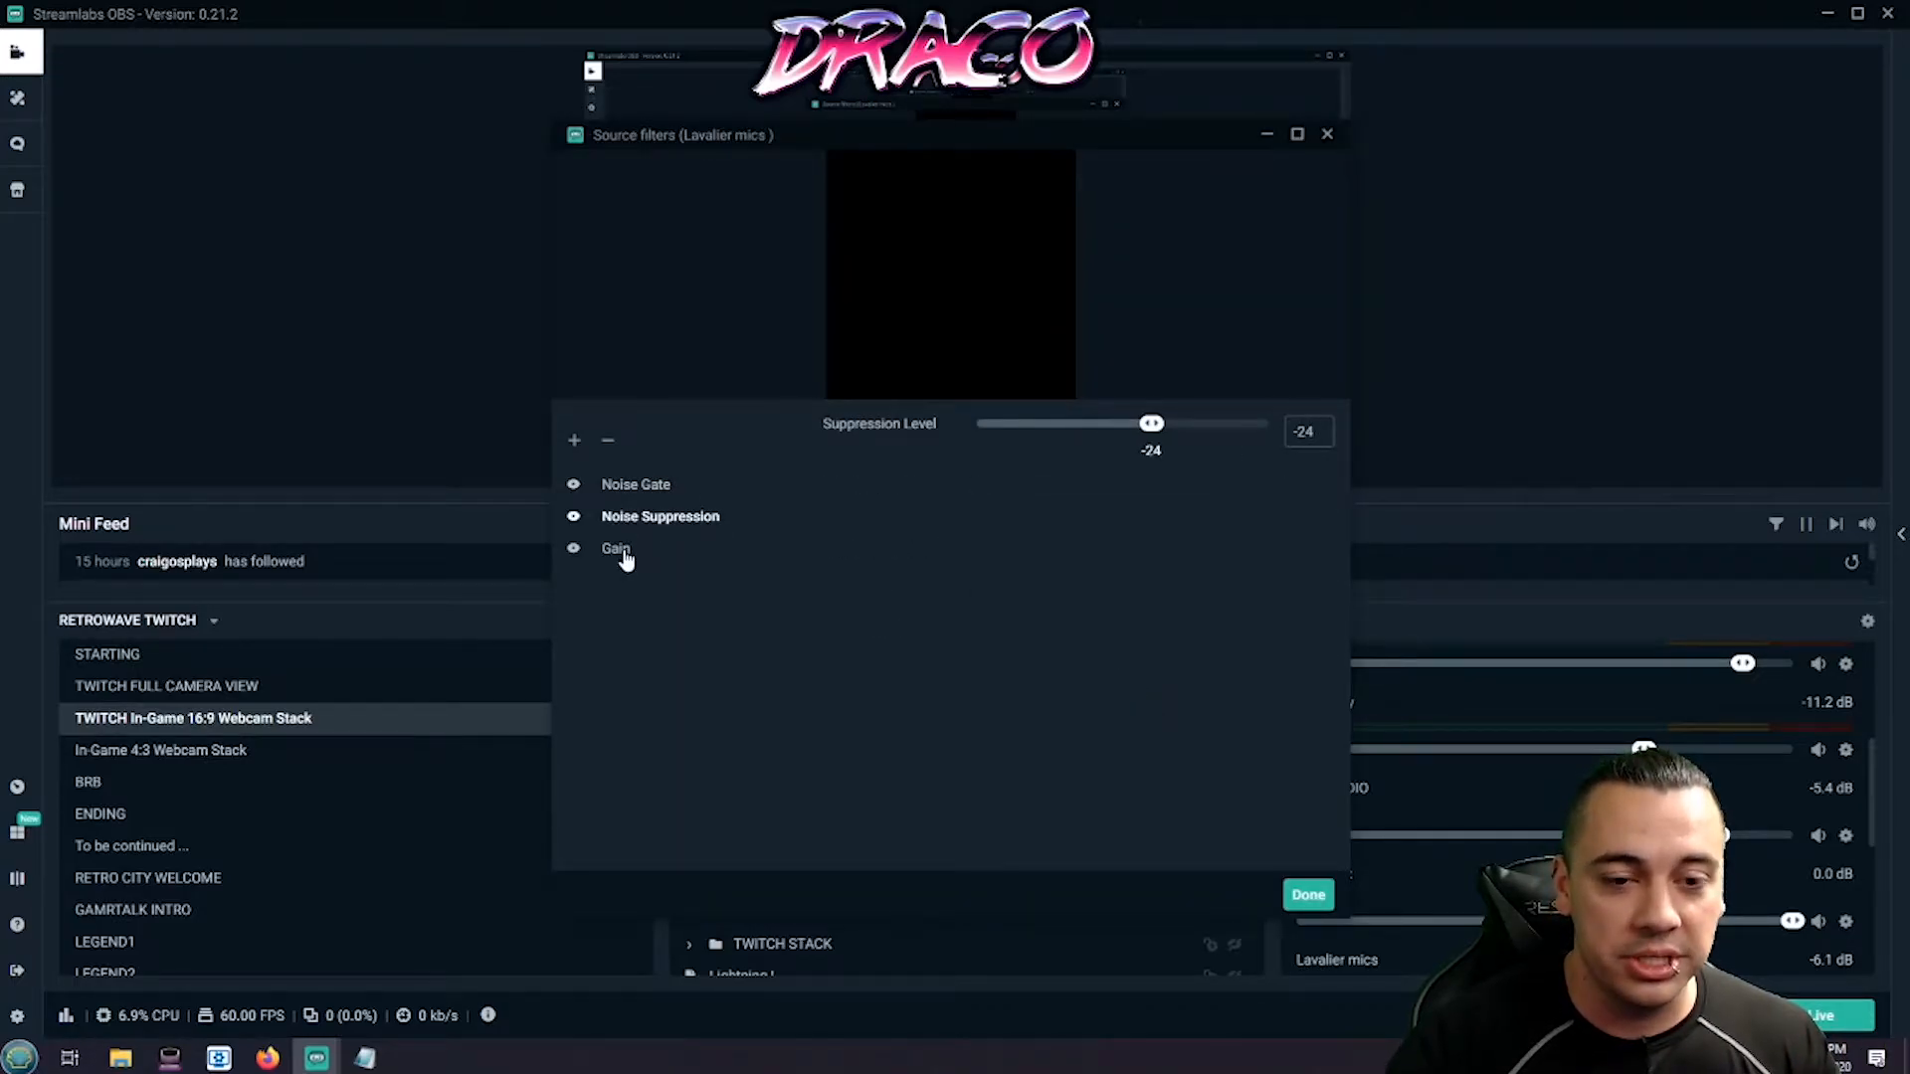
{"action": "left_click", "coordinate": [625, 561]}
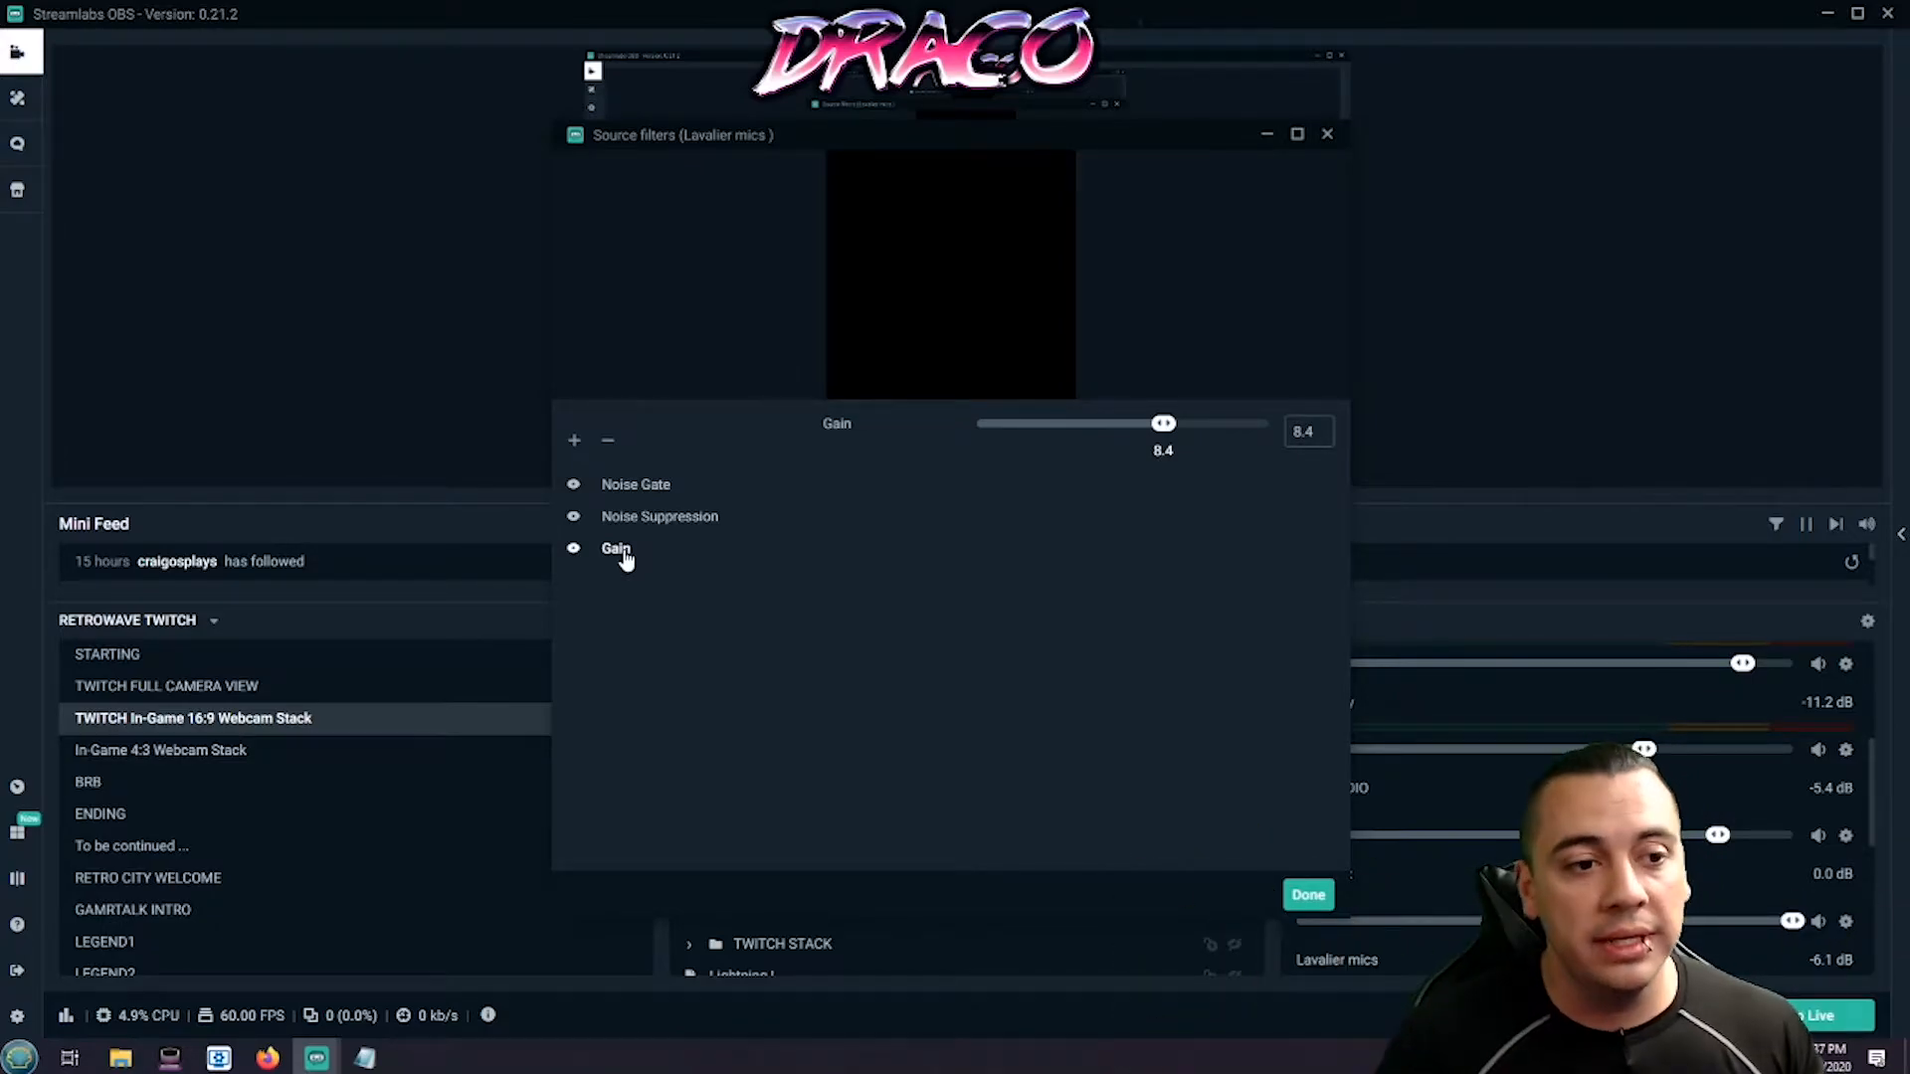
{"action": "left_click", "coordinate": [639, 488]}
{"action": "left_click", "coordinate": [626, 549]}
{"action": "left_click", "coordinate": [657, 519]}
{"action": "left_click", "coordinate": [649, 487]}
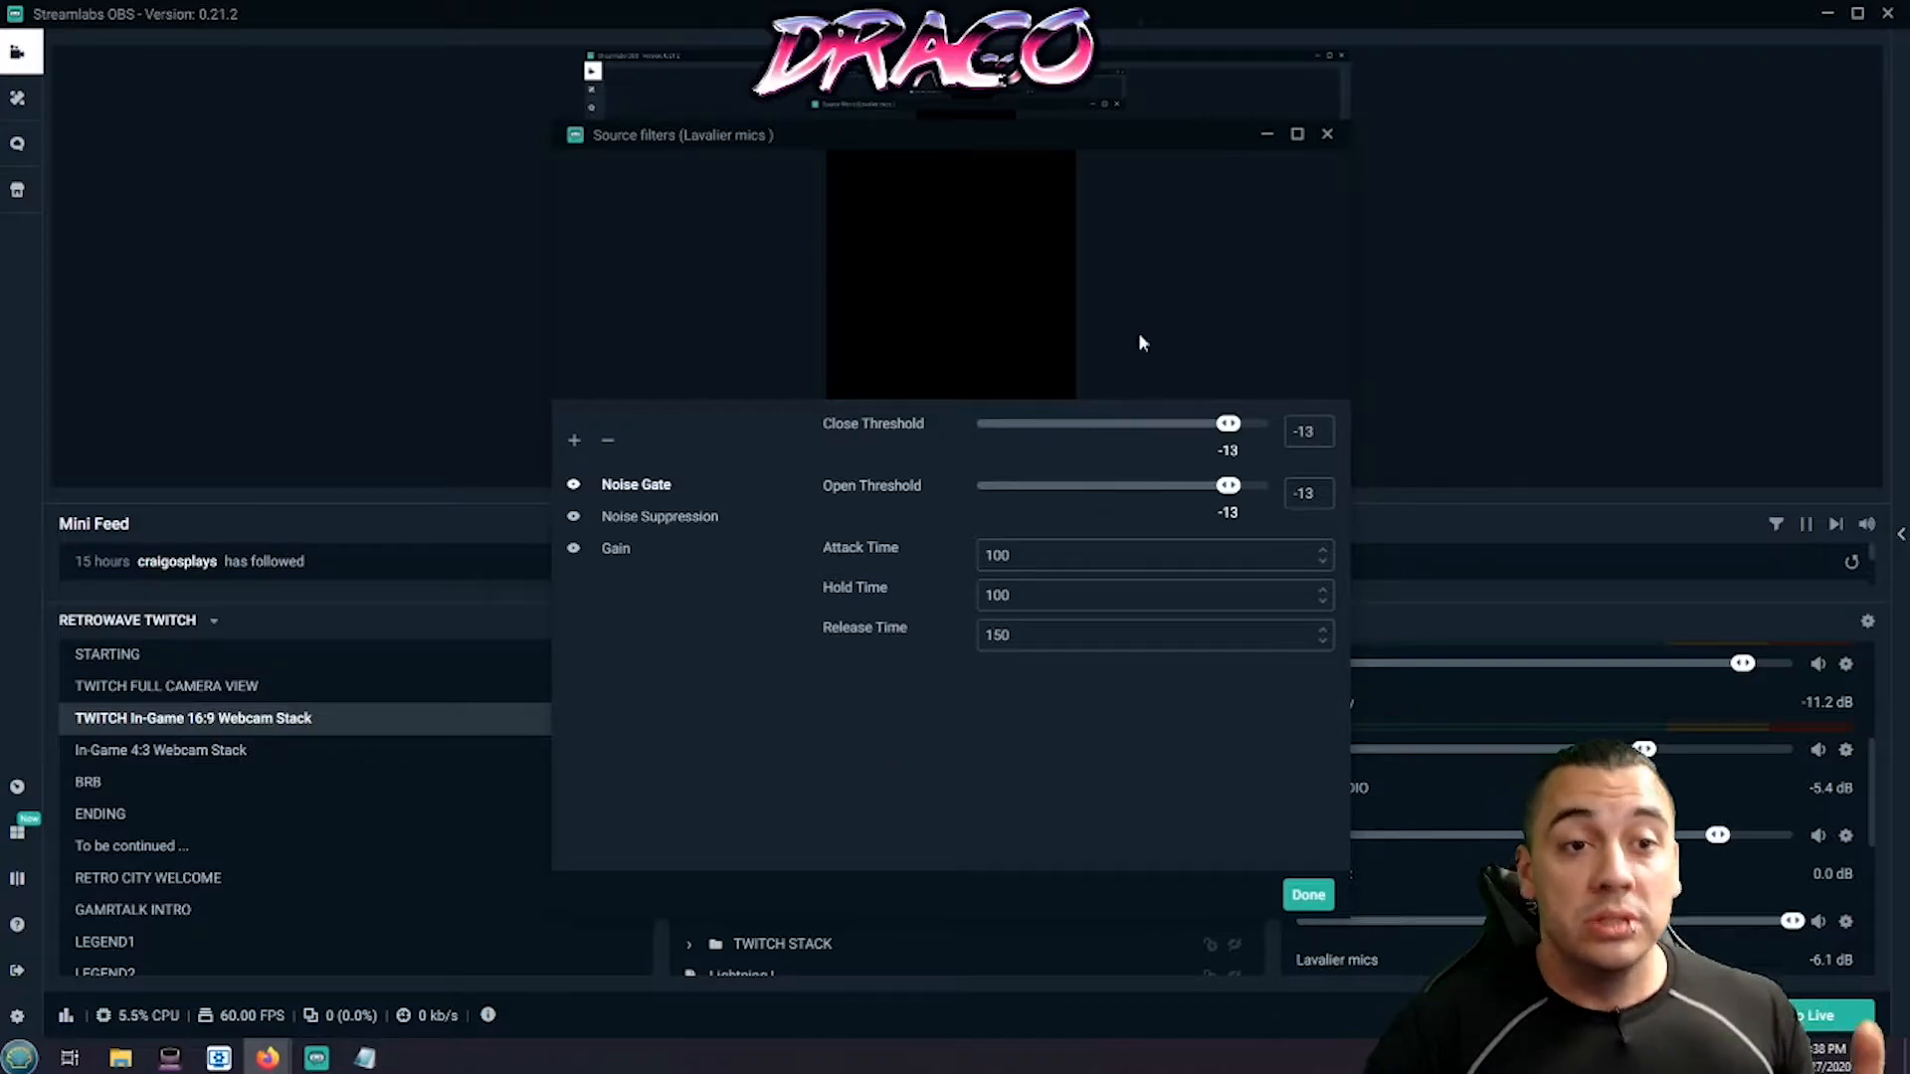
Review the noise gate thresholds, suppression level and gain in detail, keeping the gain at 8.4, and close the filters.
{"action": "left_click_drag", "start_coordinate": [1101, 133], "coordinate": [691, 146]}
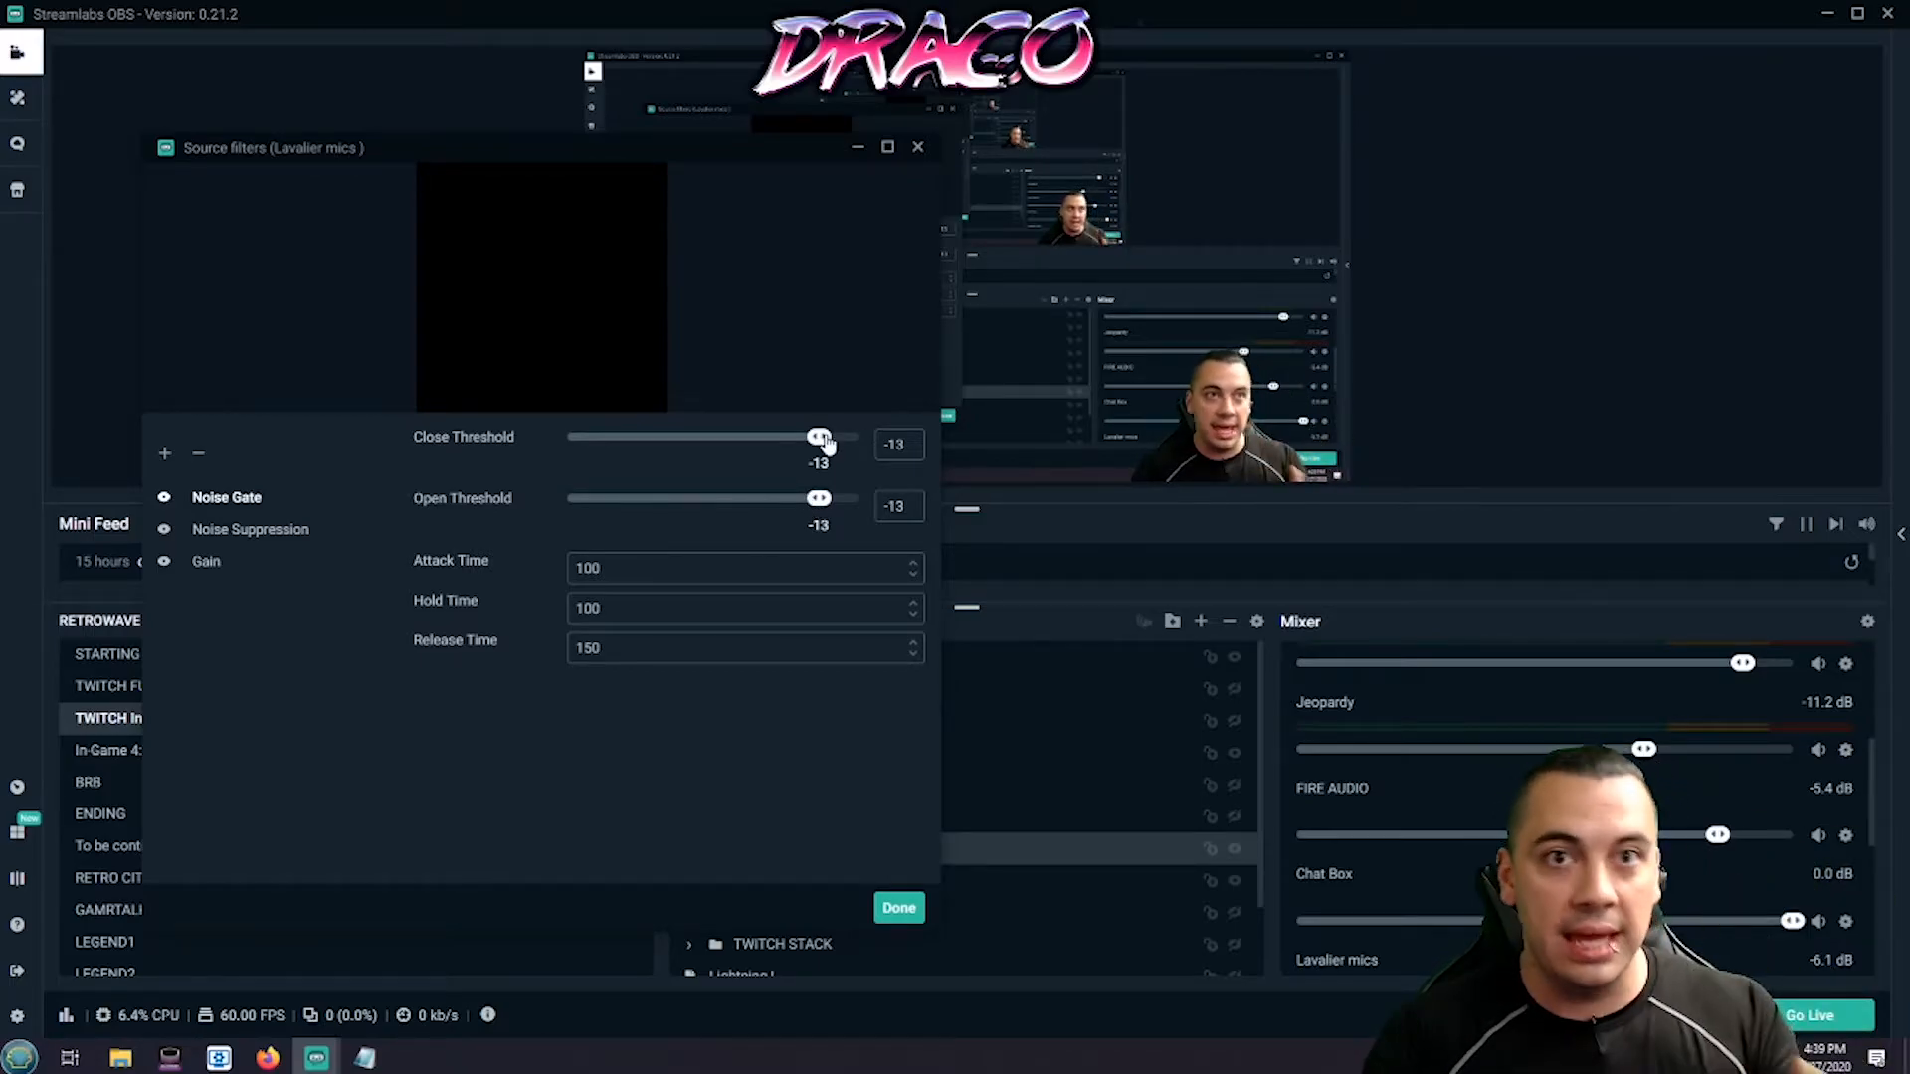
{"action": "left_click", "coordinate": [277, 537]}
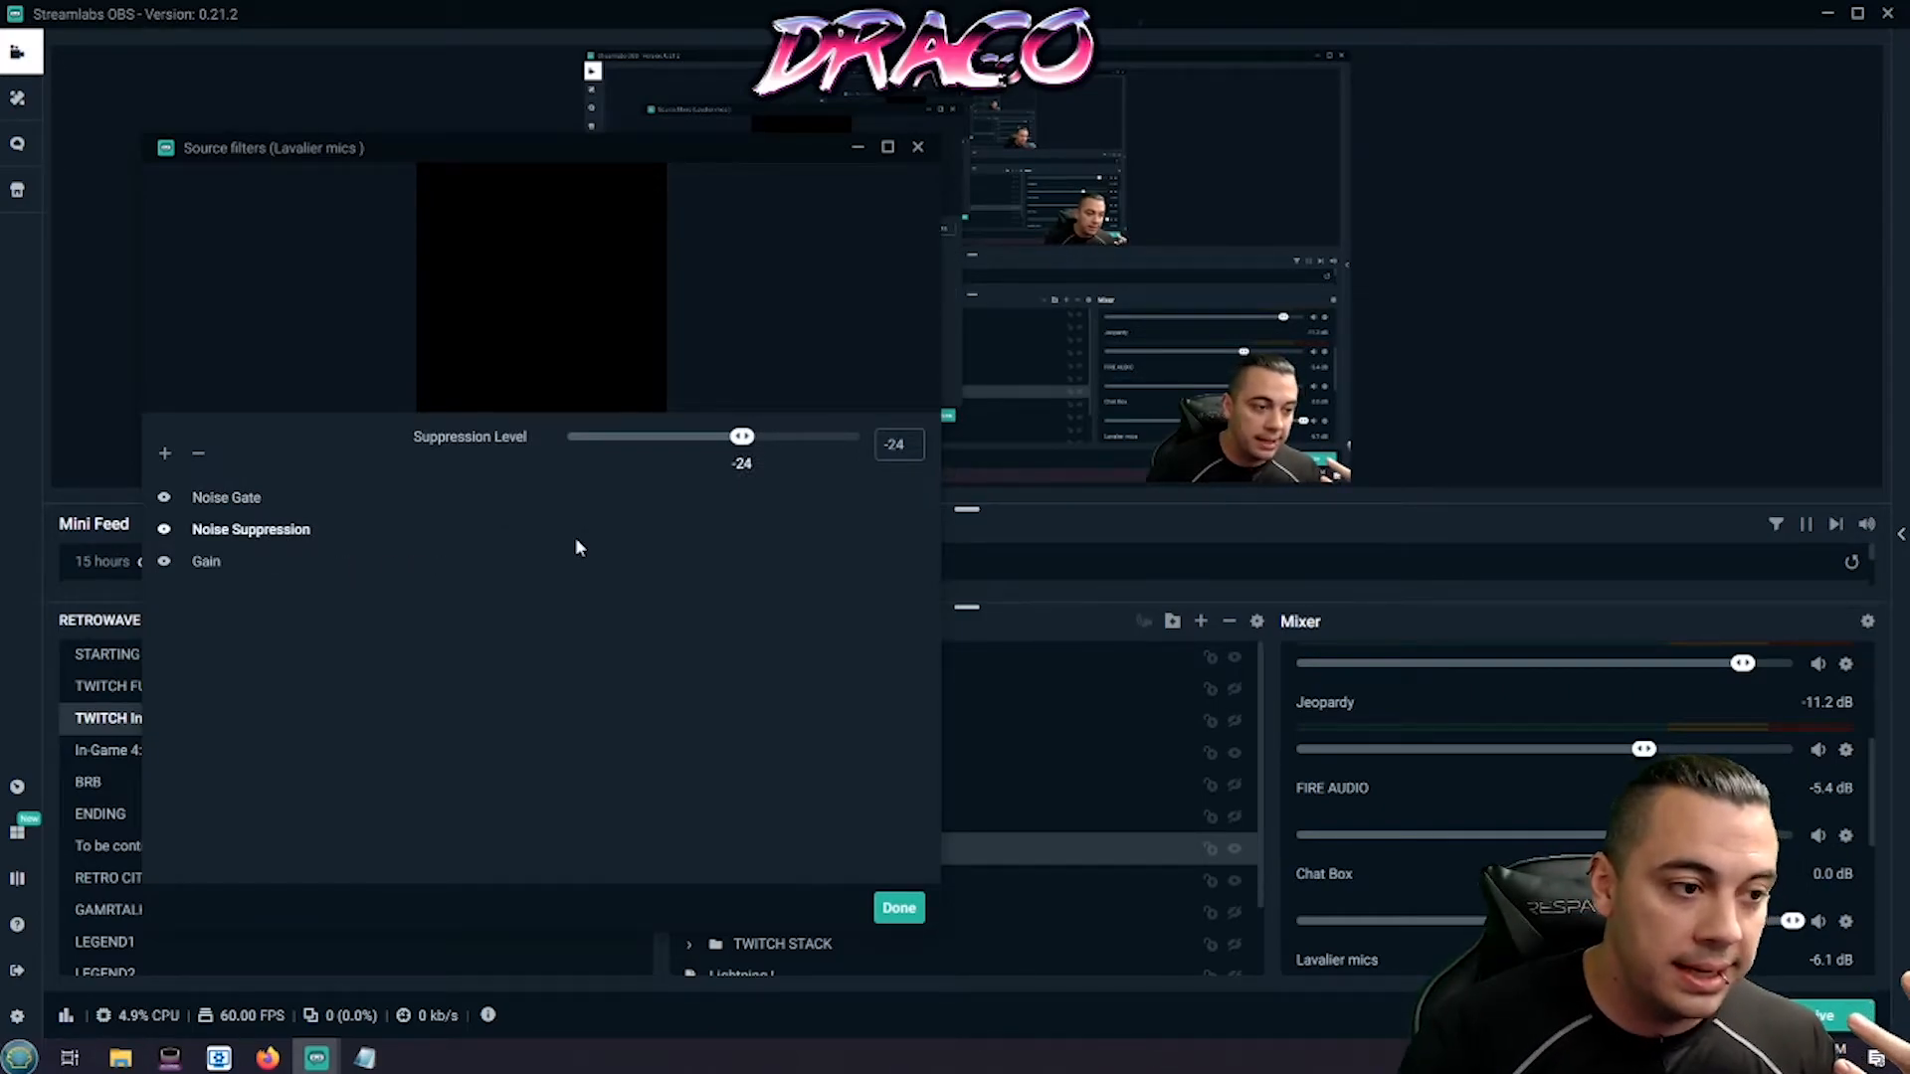
{"action": "left_click_drag", "start_coordinate": [701, 144], "coordinate": [710, 130]}
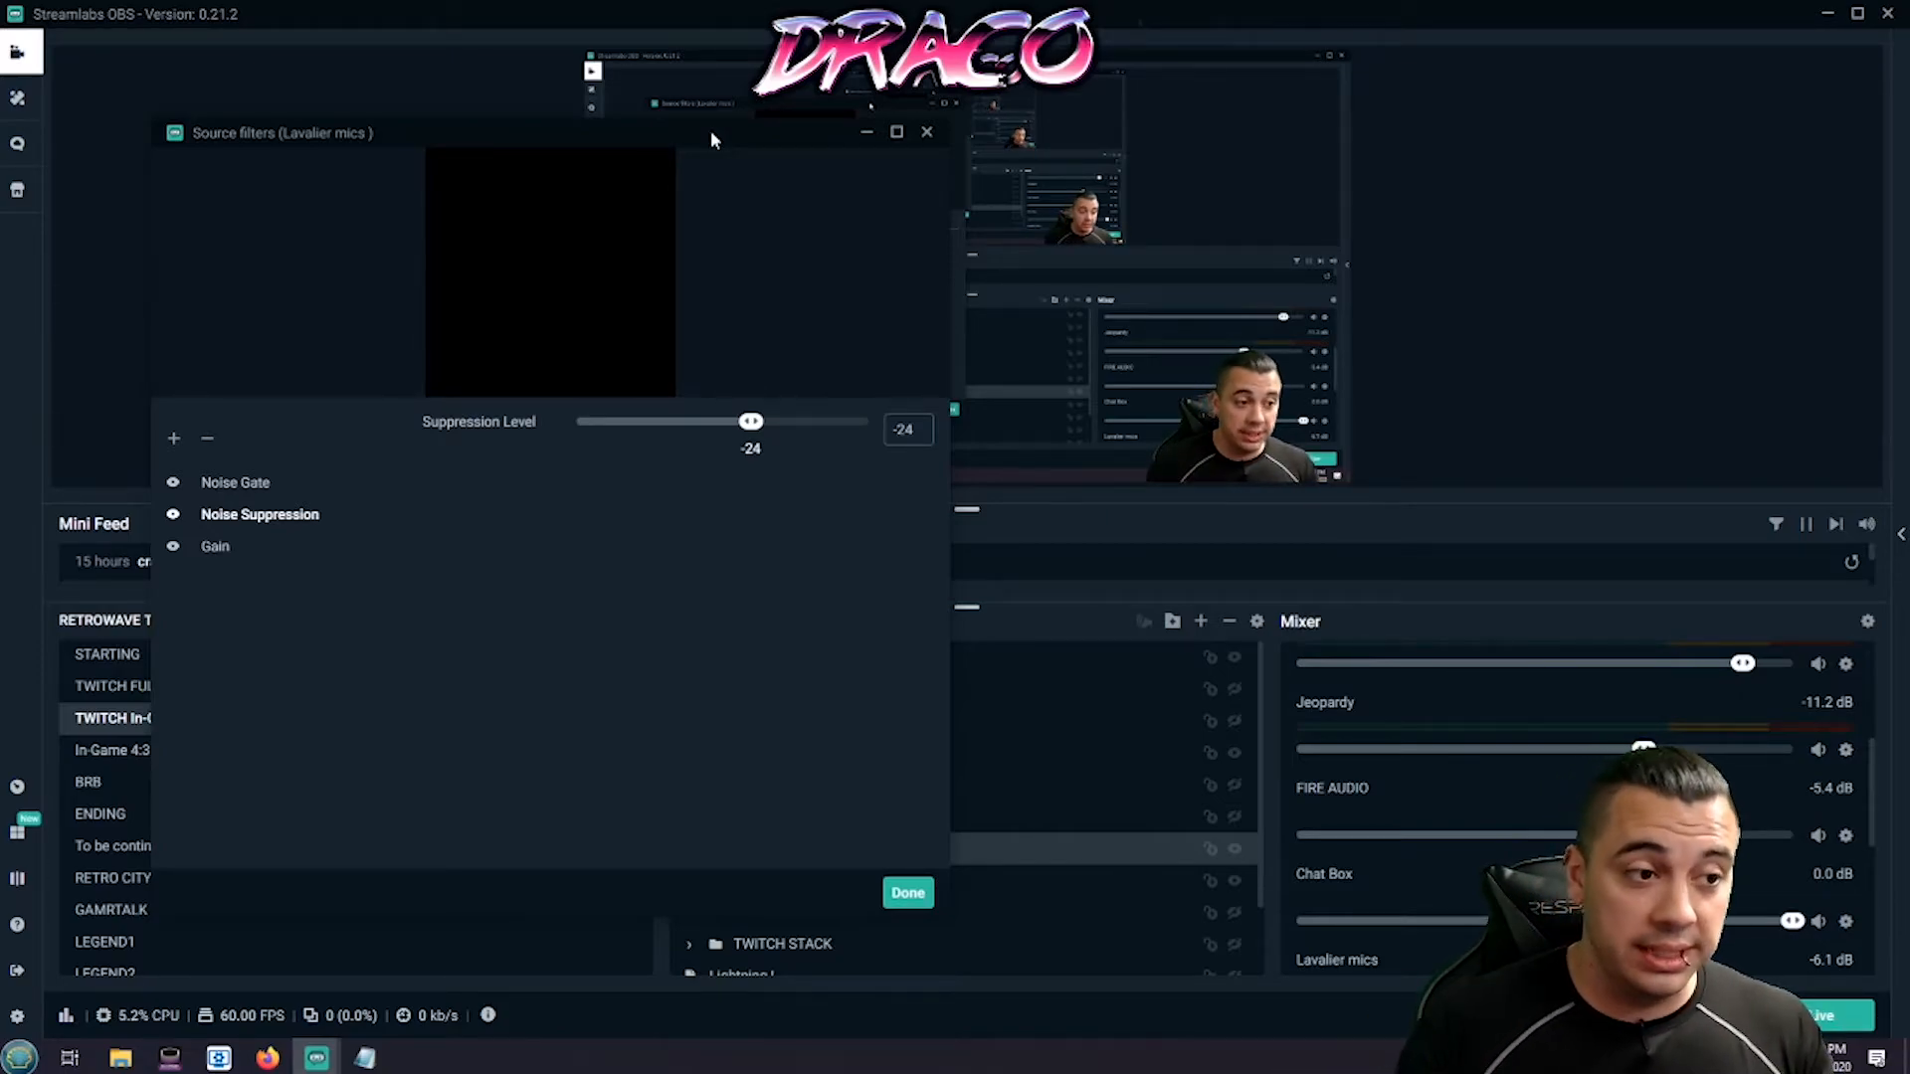
{"action": "left_click", "coordinate": [221, 549]}
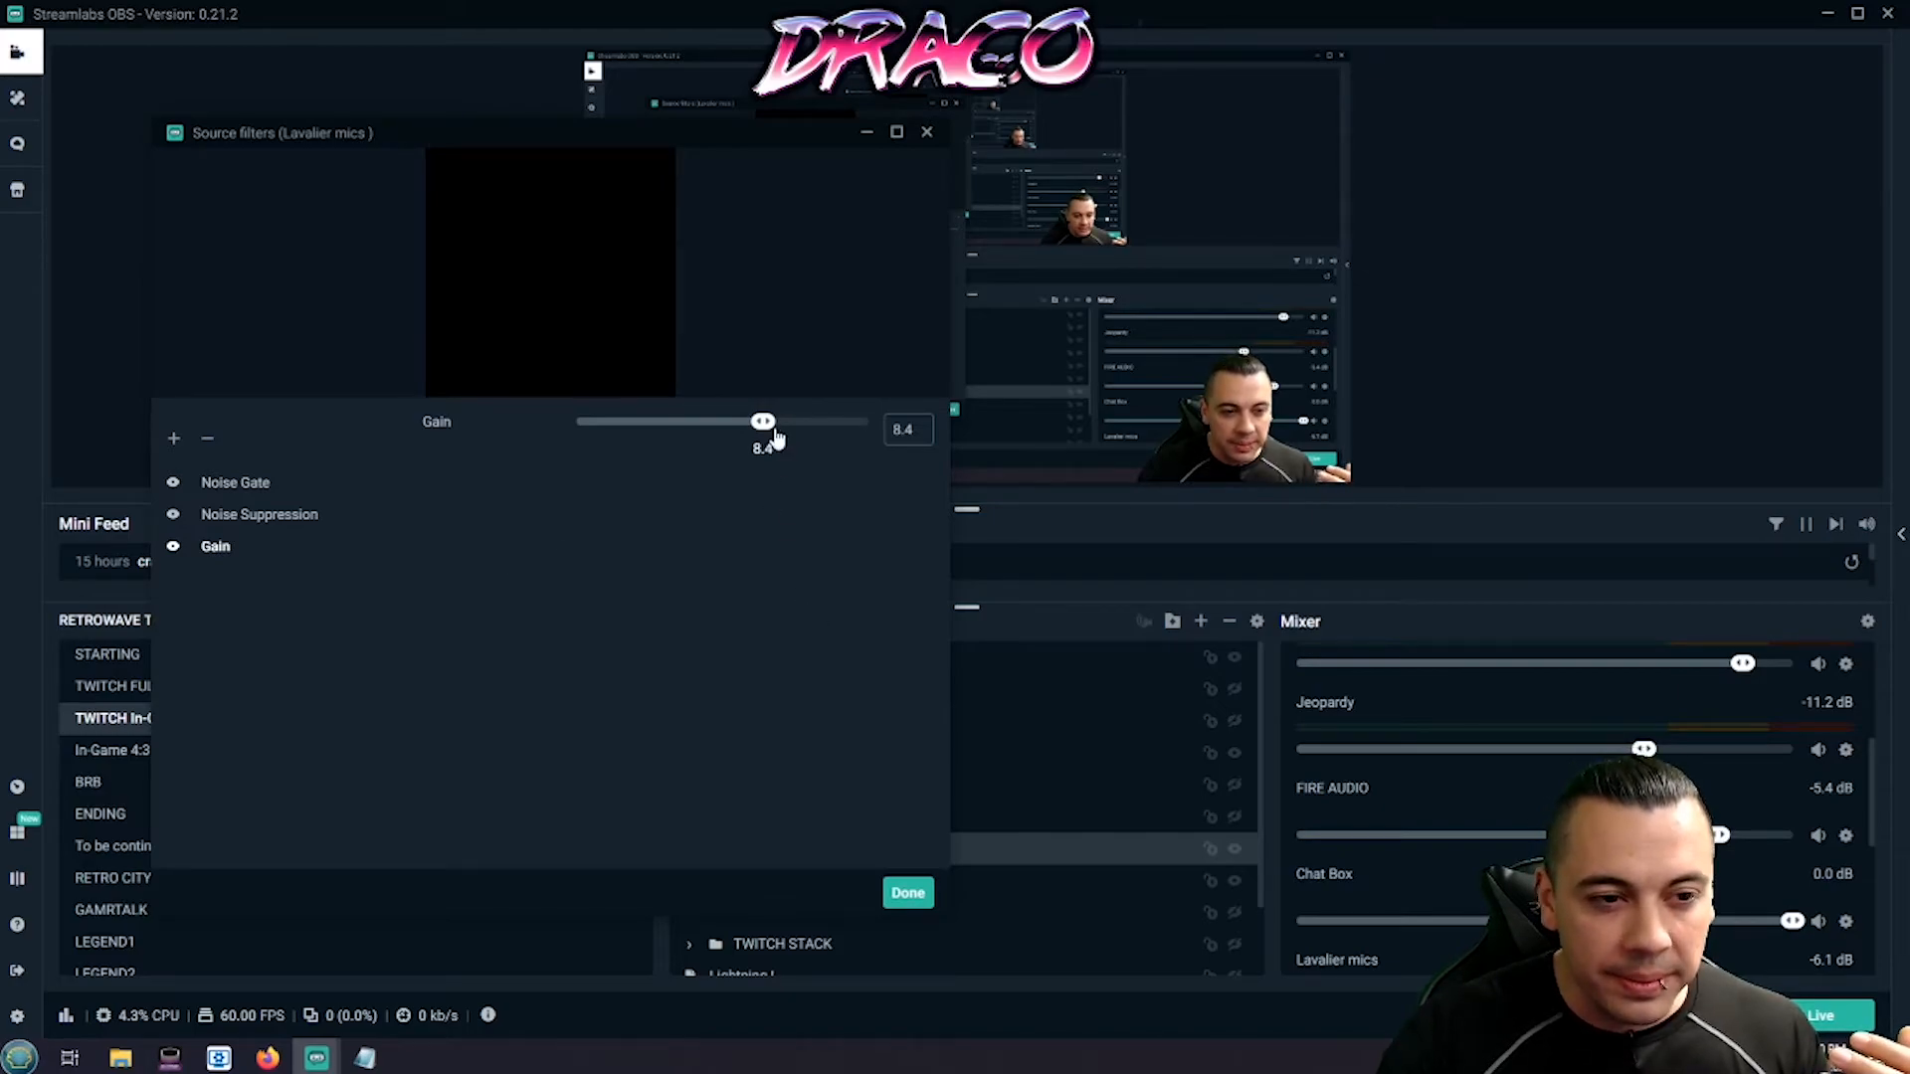
{"action": "mouse_move", "coordinate": [768, 434]}
{"action": "left_mouse_down"}
{"action": "mouse_move", "coordinate": [790, 433]}
{"action": "mouse_move", "coordinate": [768, 431]}
{"action": "left_mouse_up"}
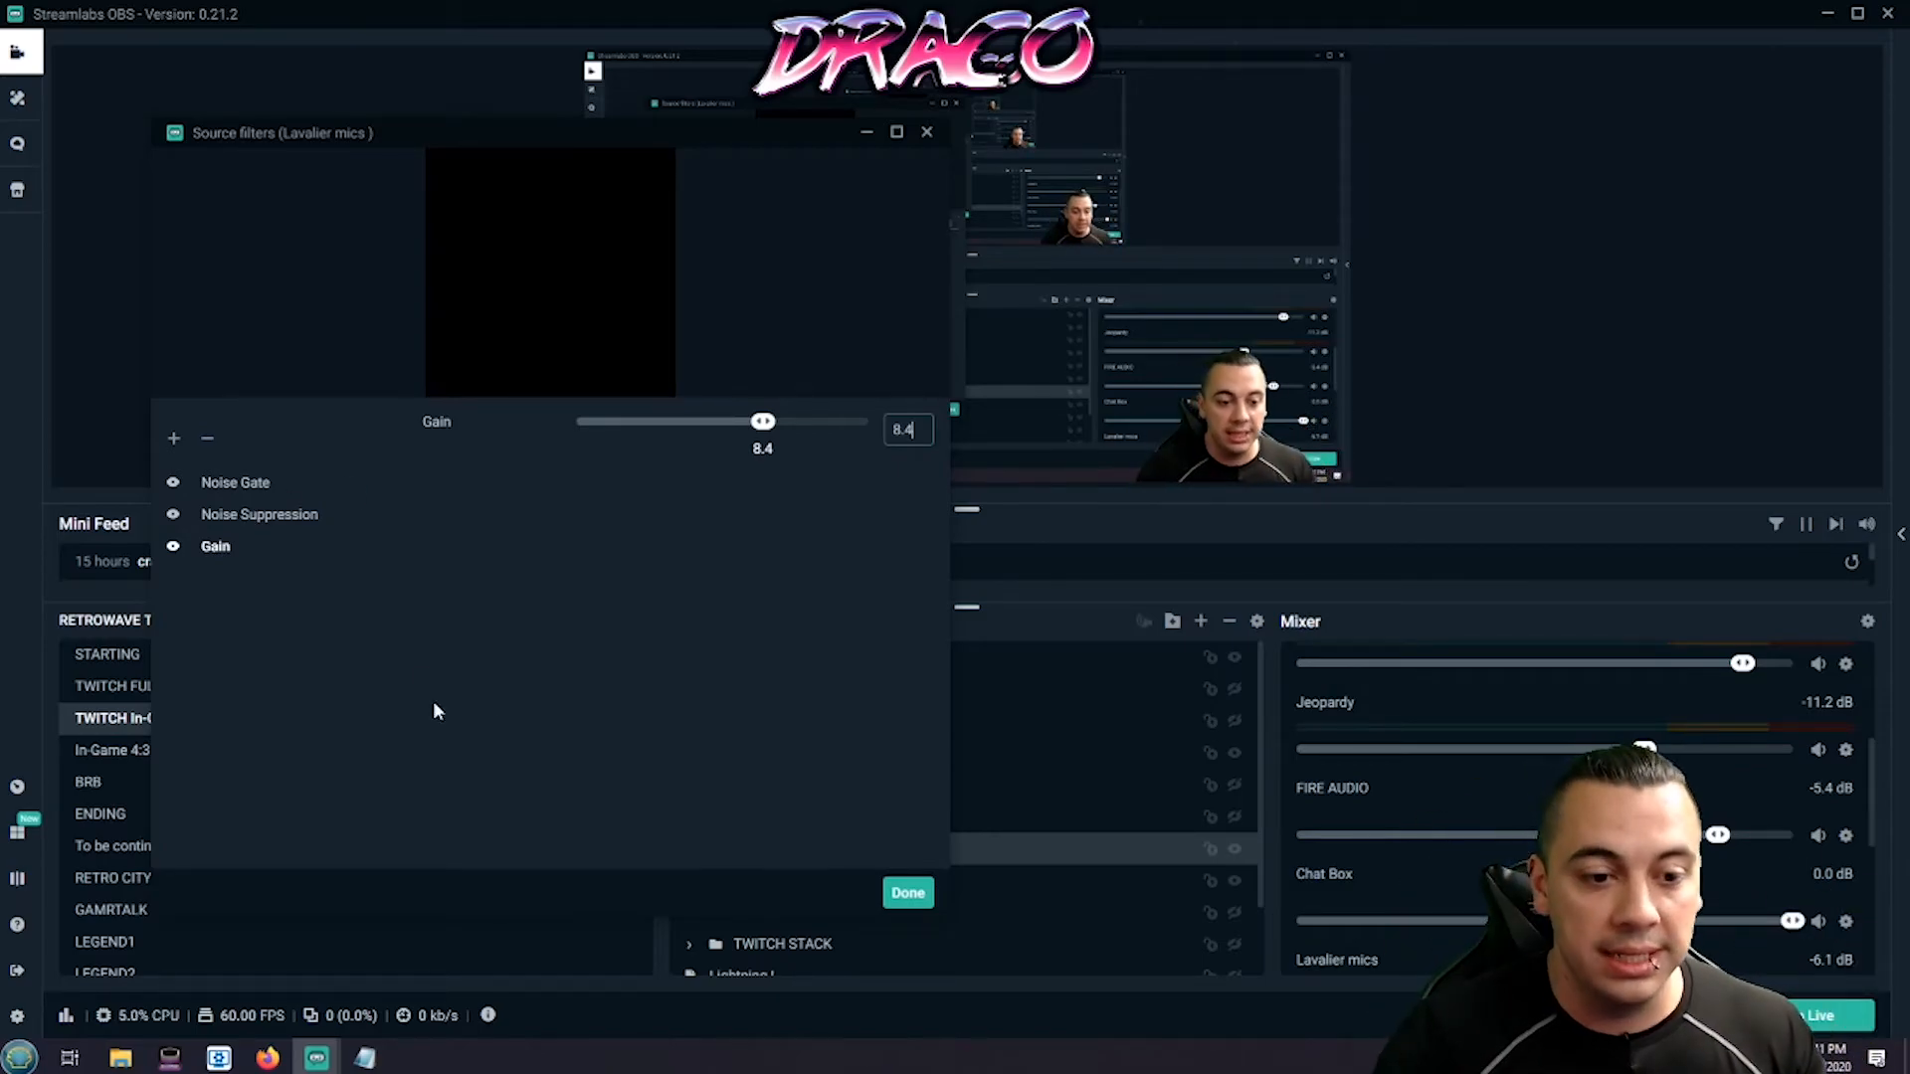
{"action": "left_click", "coordinate": [923, 893]}
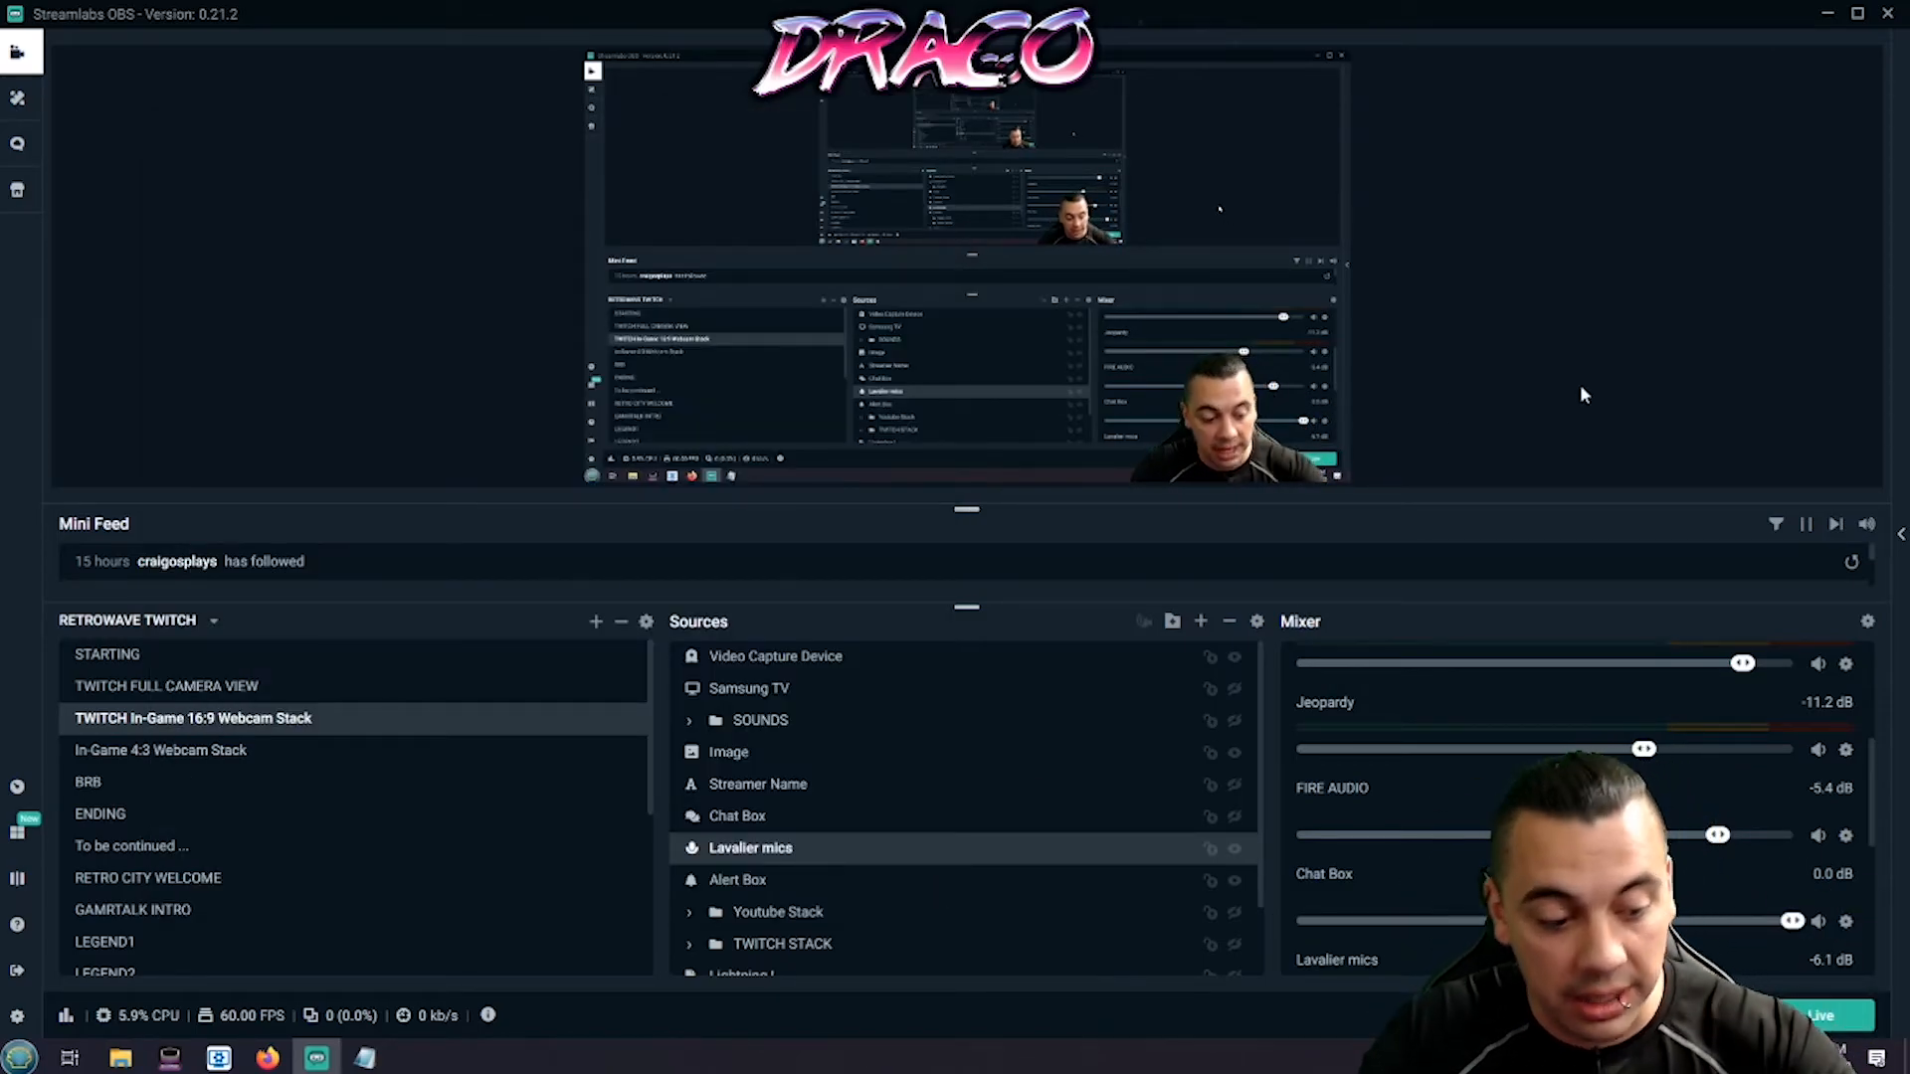